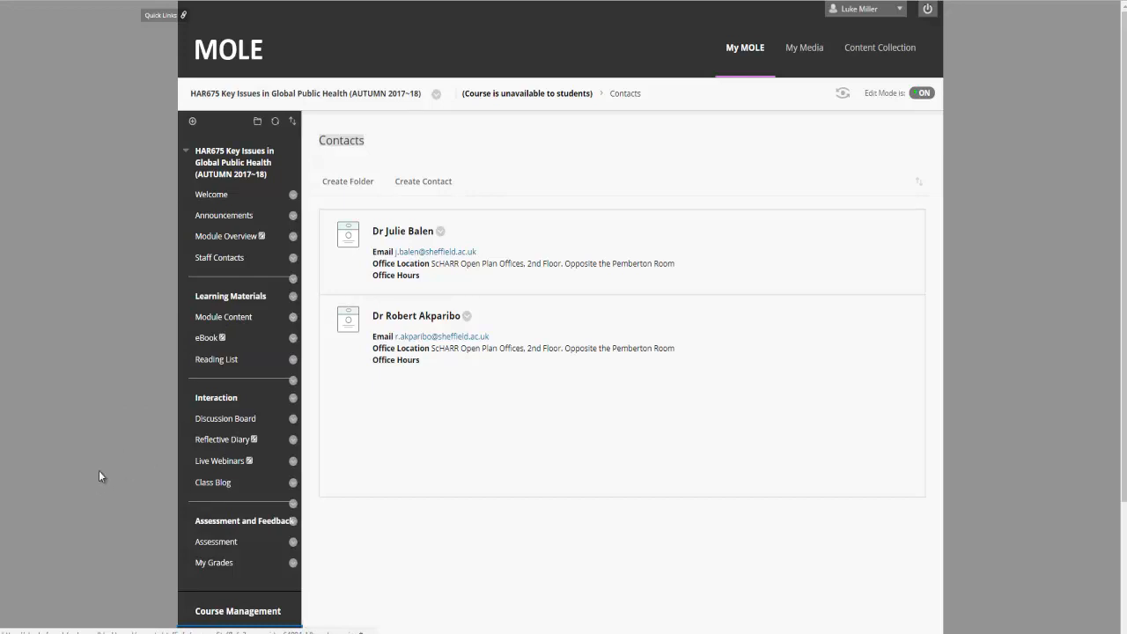
Step: Open HAR675's course Properties page from the Control Panel's Customisation section
{"action": "scroll", "coordinate": [130, 405], "scroll_direction": "down", "scroll_amount": 1}
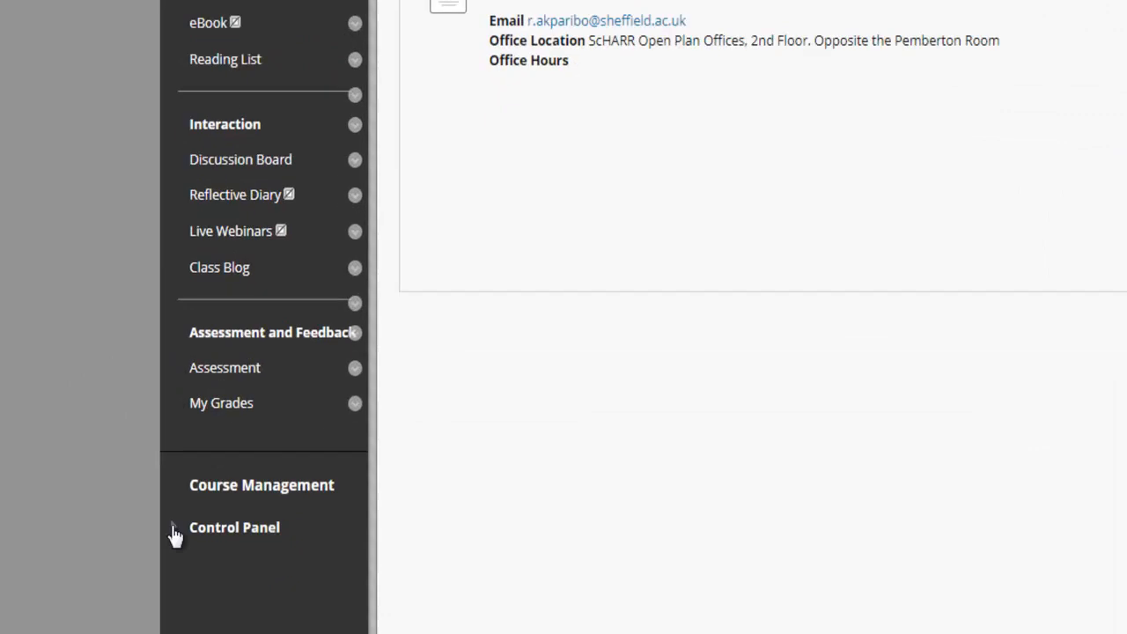
{"action": "left_click", "coordinate": [173, 531]}
{"action": "scroll", "coordinate": [88, 582], "scroll_direction": "down", "scroll_amount": 1}
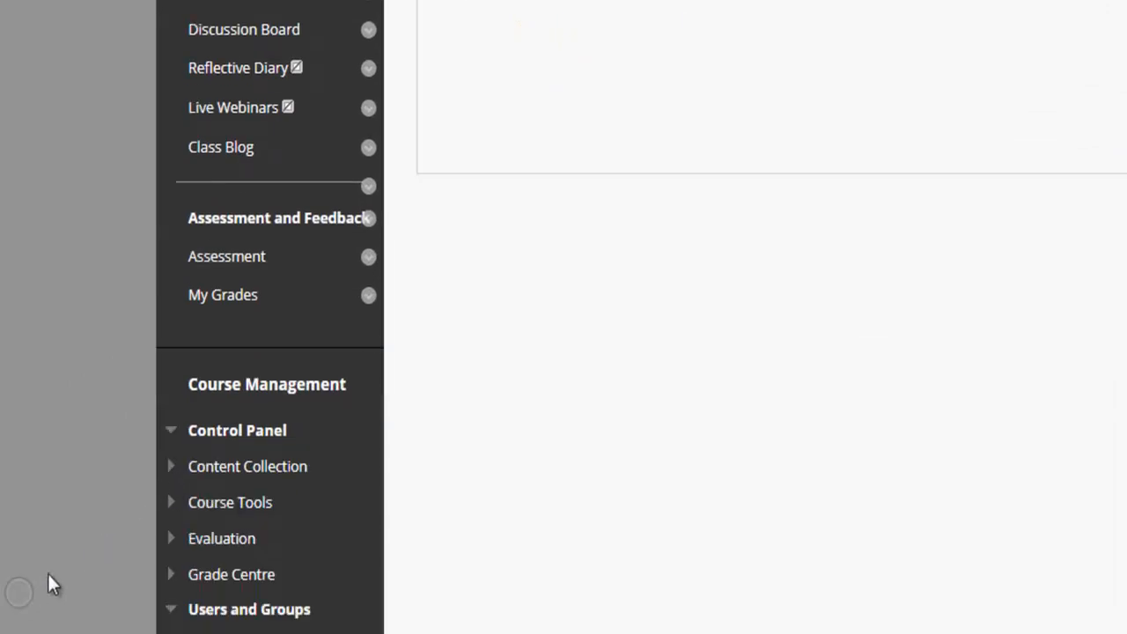
{"action": "scroll", "coordinate": [52, 577], "scroll_direction": "down", "scroll_amount": 2}
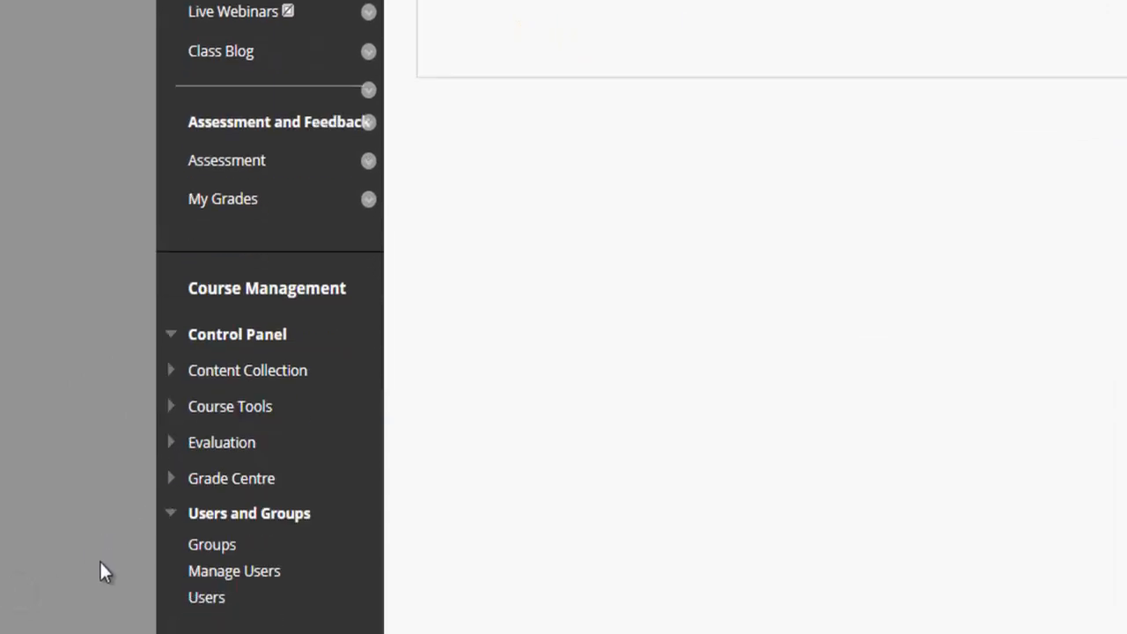
{"action": "left_click", "coordinate": [171, 503]}
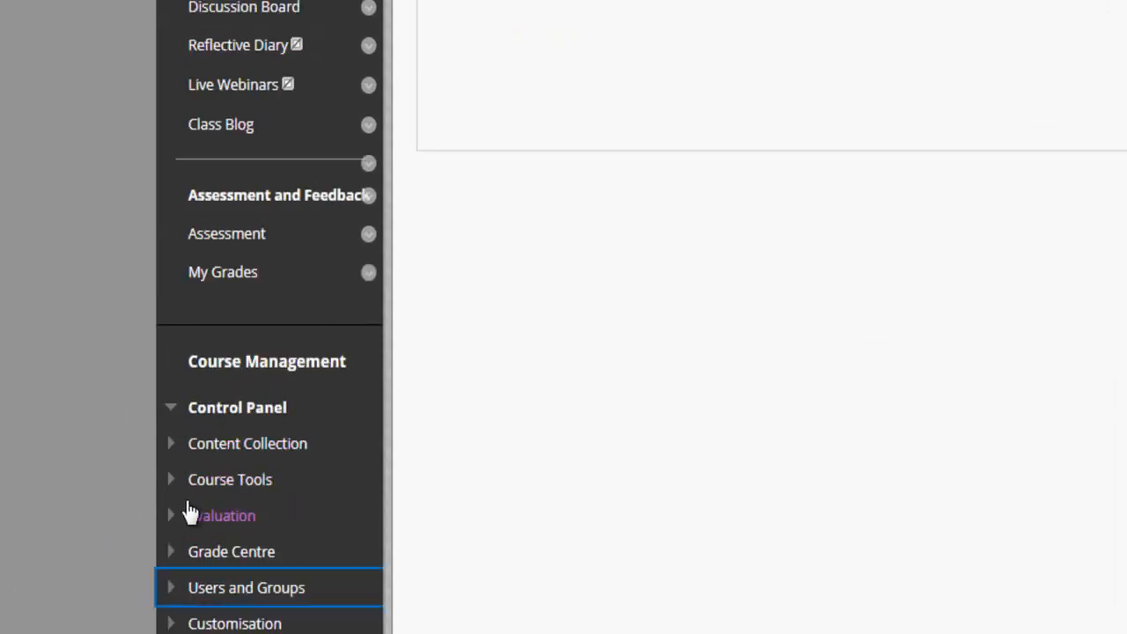
{"action": "left_click", "coordinate": [171, 625]}
{"action": "scroll", "coordinate": [176, 621], "scroll_direction": "down", "scroll_amount": 2}
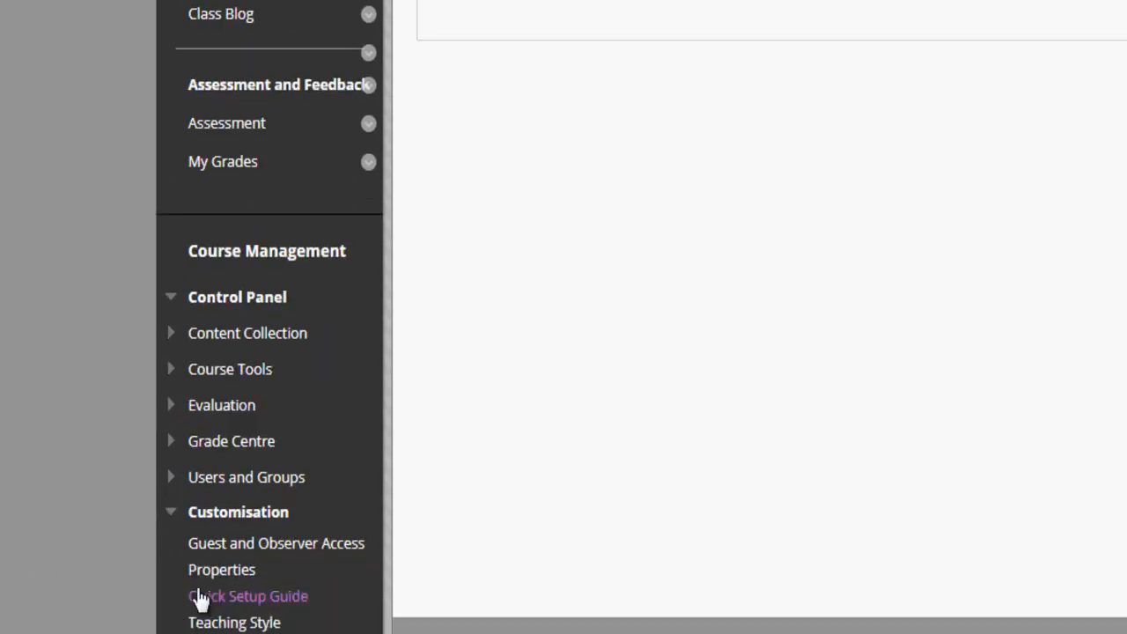
{"action": "left_click", "coordinate": [223, 572]}
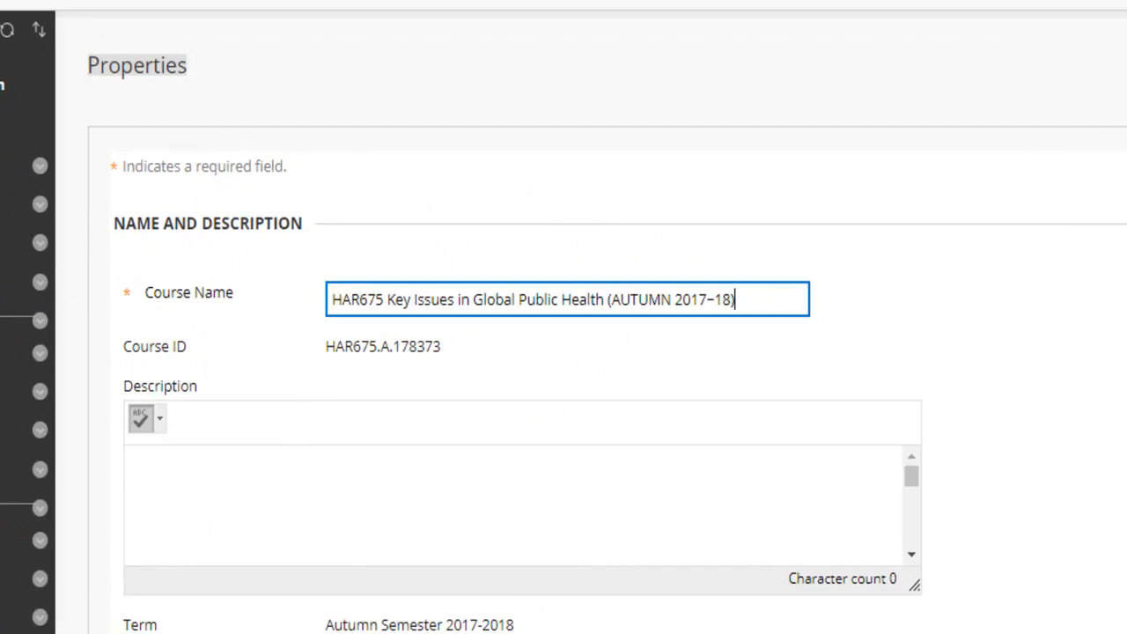
Step: Try Select Dates for course duration, revert to Use Term Duration, and cancel without saving
{"action": "scroll", "coordinate": [294, 594], "scroll_direction": "down", "scroll_amount": 1}
{"action": "scroll", "coordinate": [327, 470], "scroll_direction": "down", "scroll_amount": 6}
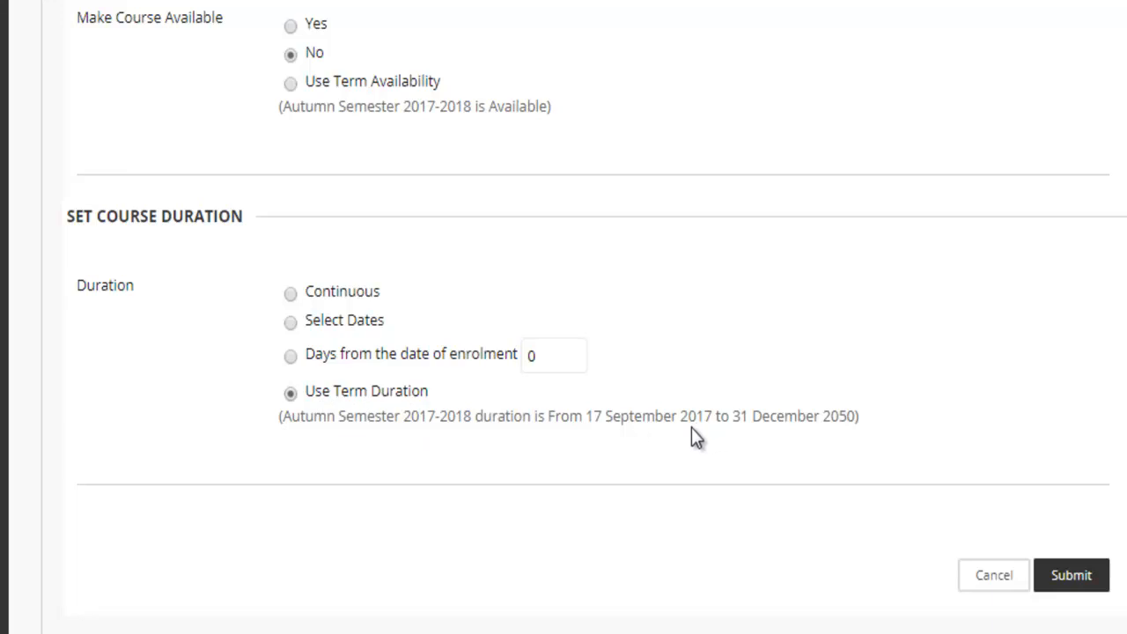
{"action": "left_click", "coordinate": [293, 325]}
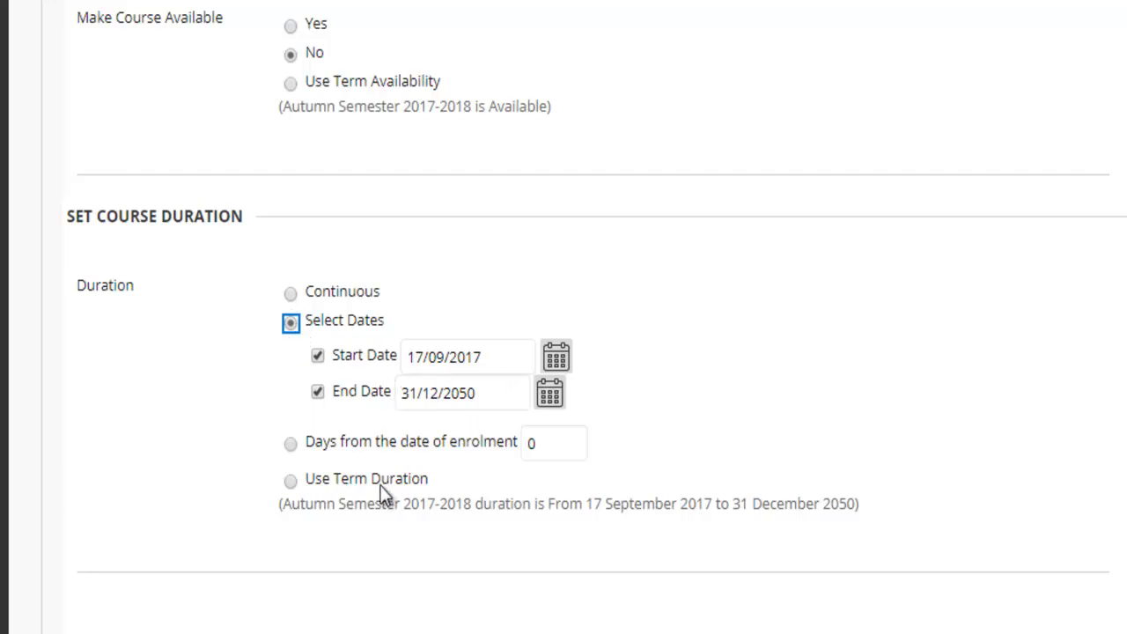
{"action": "left_click", "coordinate": [291, 482]}
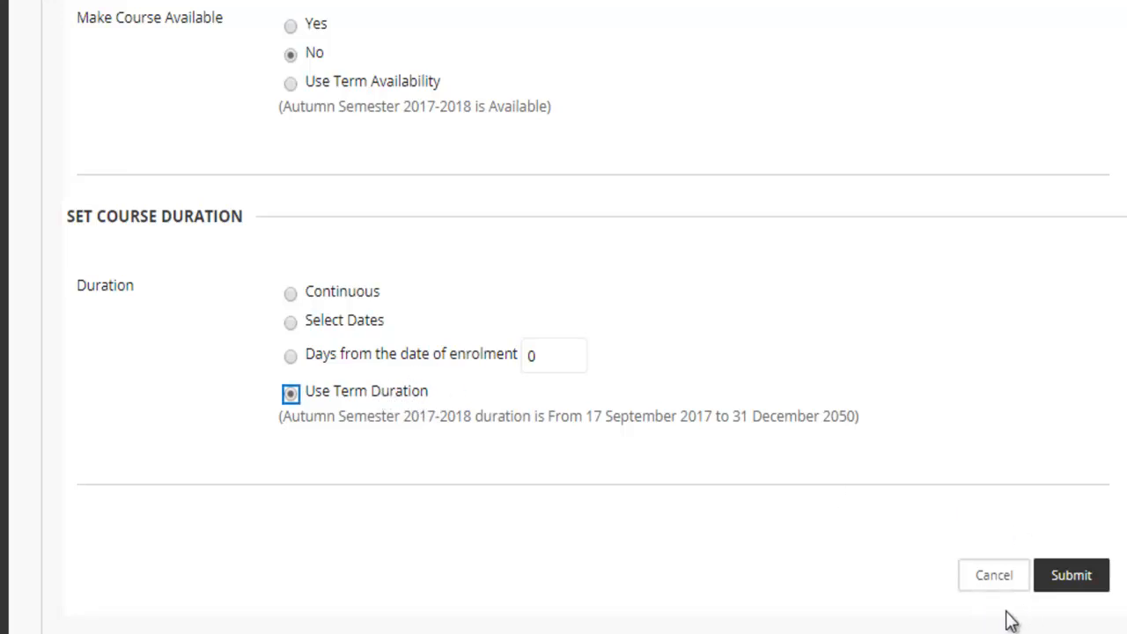
{"action": "left_click", "coordinate": [1004, 580]}
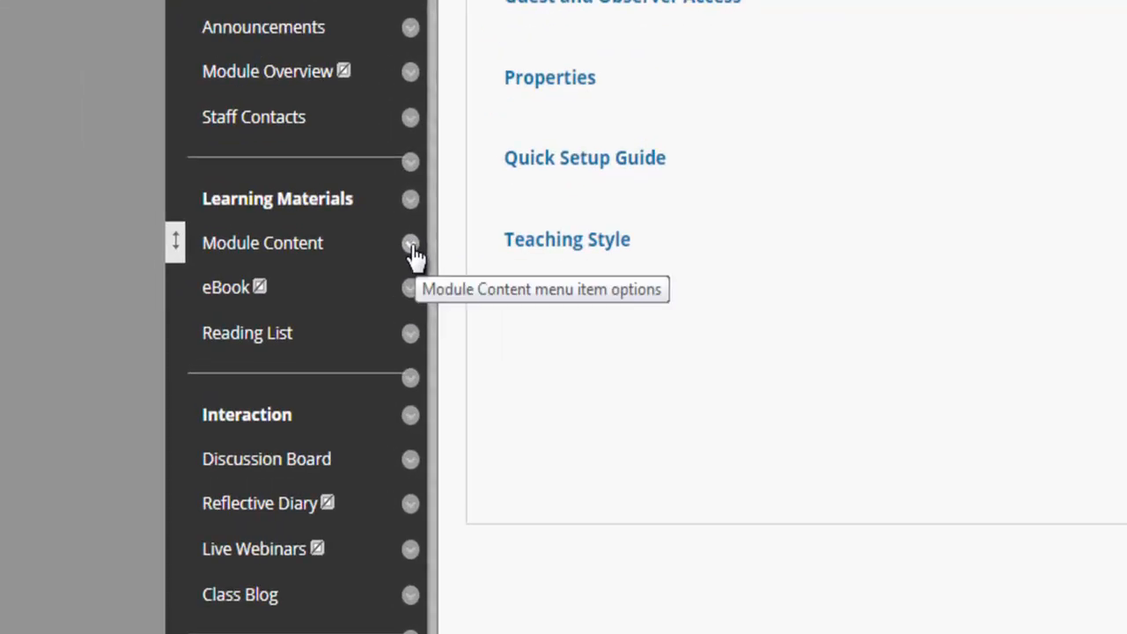
Step: Open Module Content and bring up the Module Handbook folder's Edit settings
{"action": "left_click", "coordinate": [413, 249]}
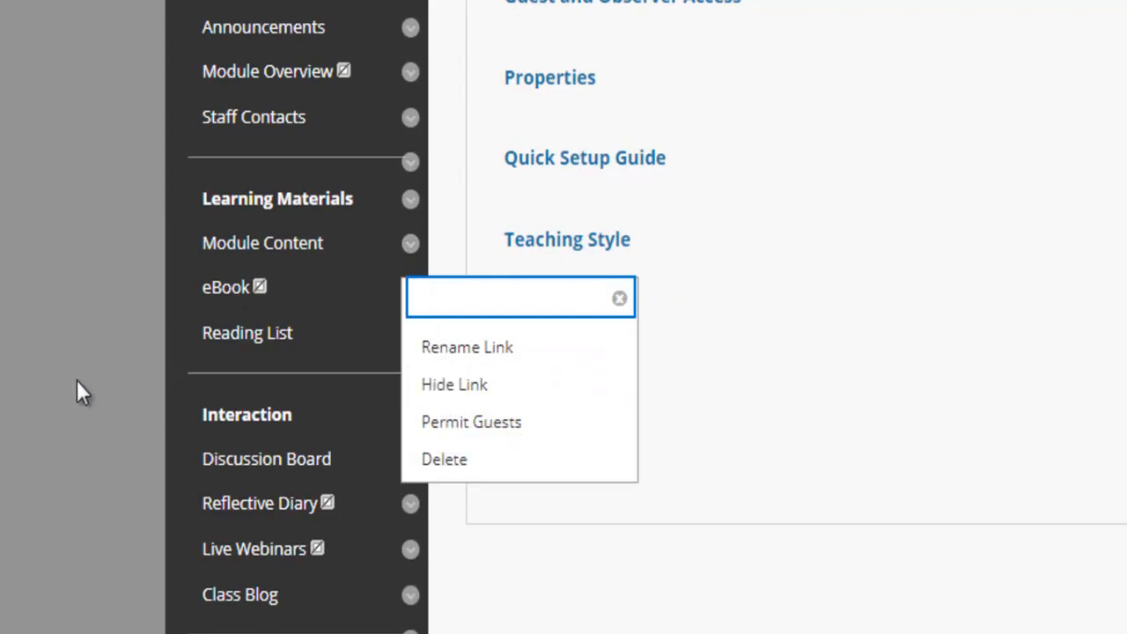
{"action": "left_click", "coordinate": [283, 251]}
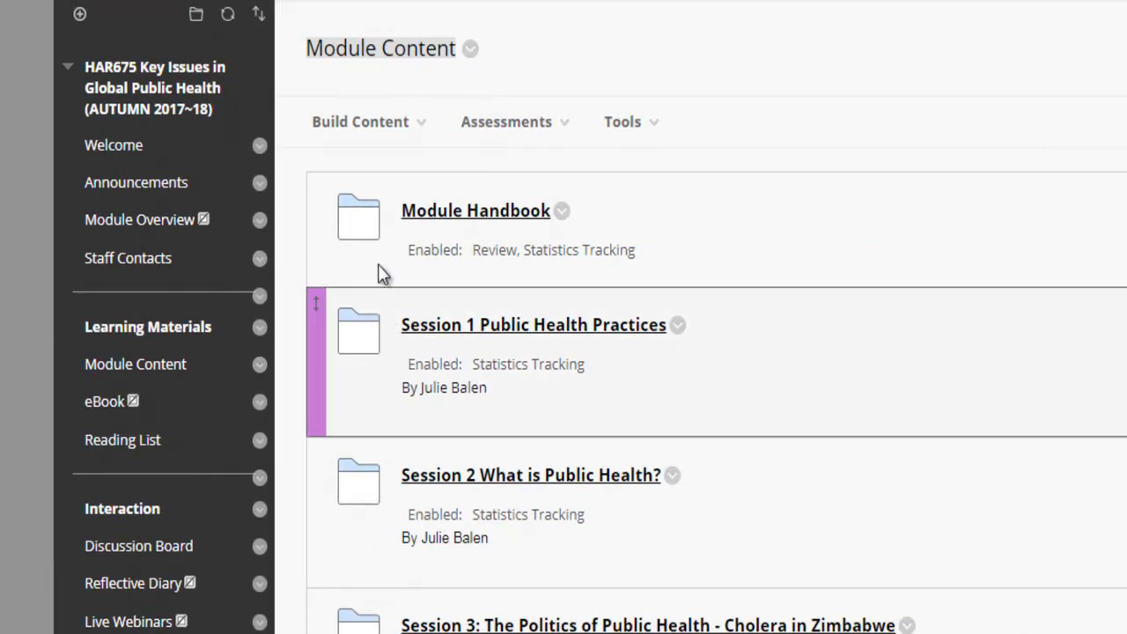
{"action": "left_click", "coordinate": [562, 212]}
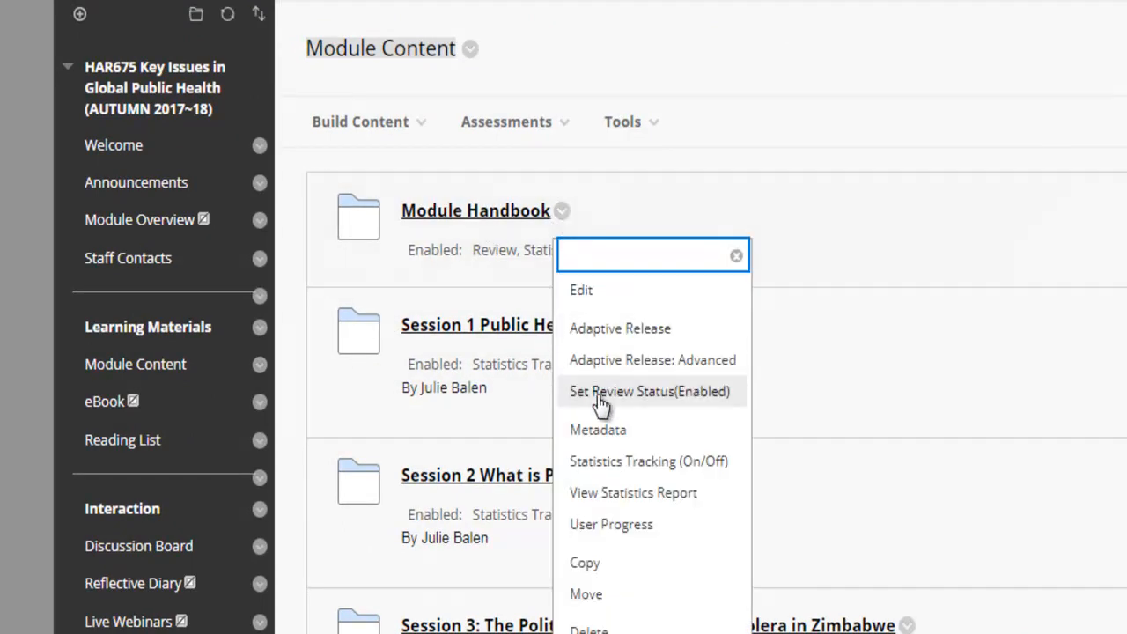
{"action": "left_click", "coordinate": [603, 293]}
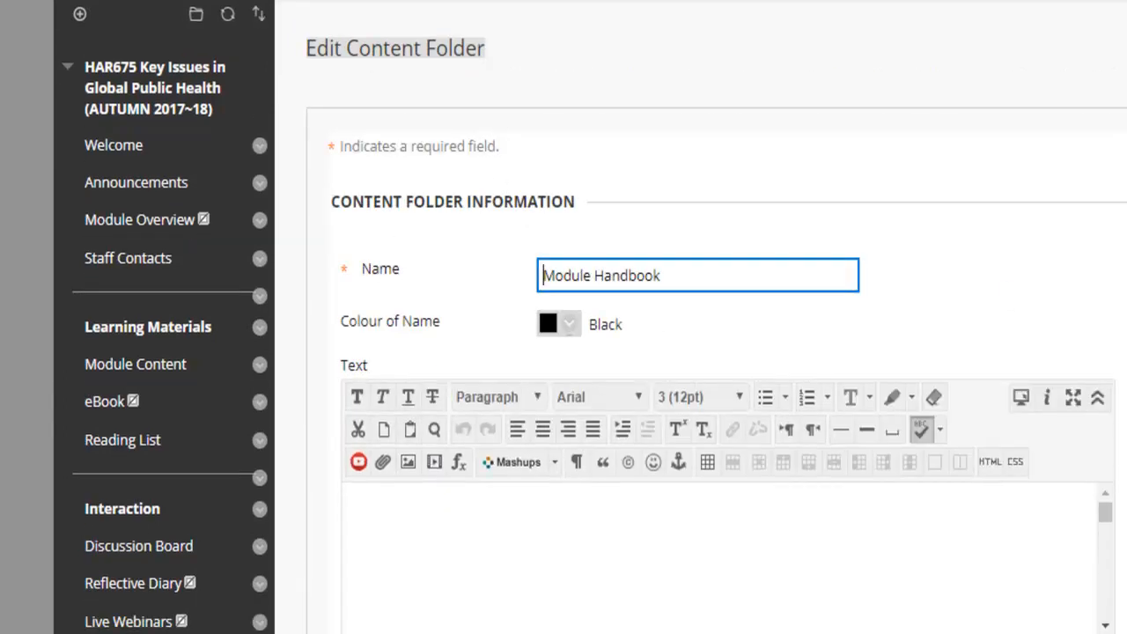
Step: Toggle the Module Handbook's Permit Users to View to No, then back to Yes
{"action": "scroll", "coordinate": [671, 505], "scroll_direction": "down", "scroll_amount": 5}
{"action": "scroll", "coordinate": [616, 476], "scroll_direction": "down", "scroll_amount": 4}
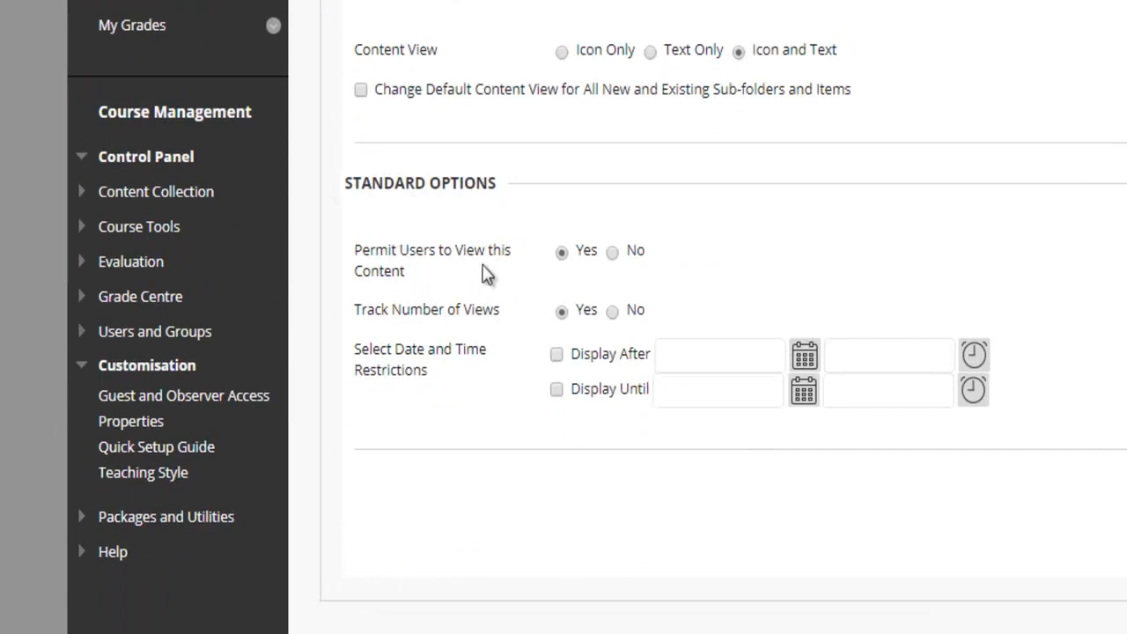
{"action": "left_click", "coordinate": [613, 254]}
{"action": "left_click", "coordinate": [562, 253]}
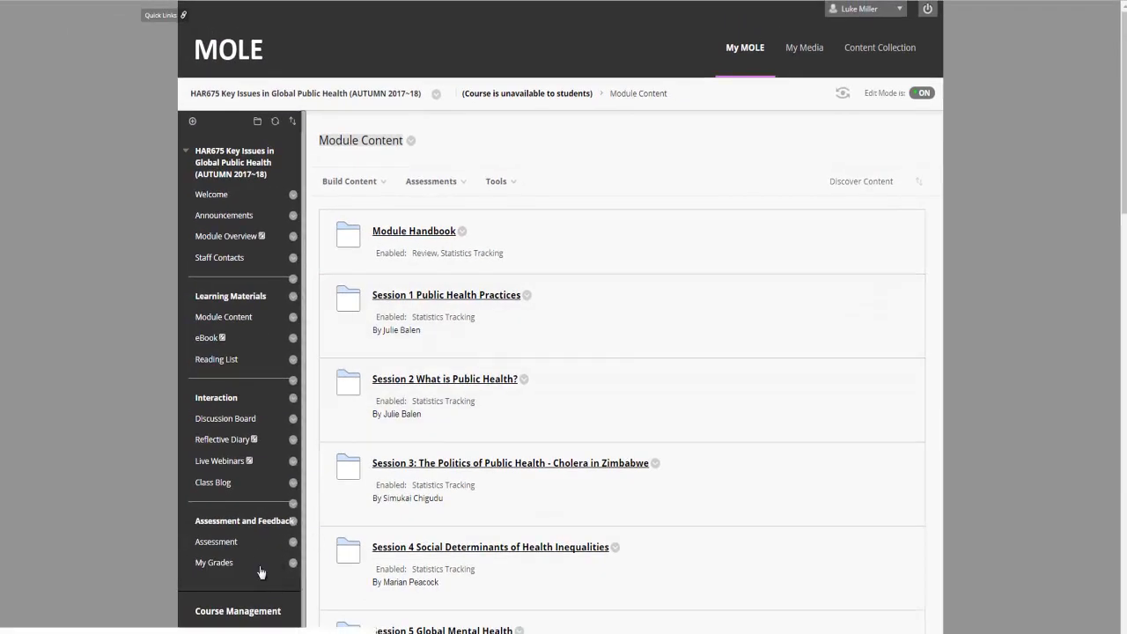
Step: Enter Student Preview to view the course as a student and advance the slideshow
{"action": "left_click", "coordinate": [431, 181]}
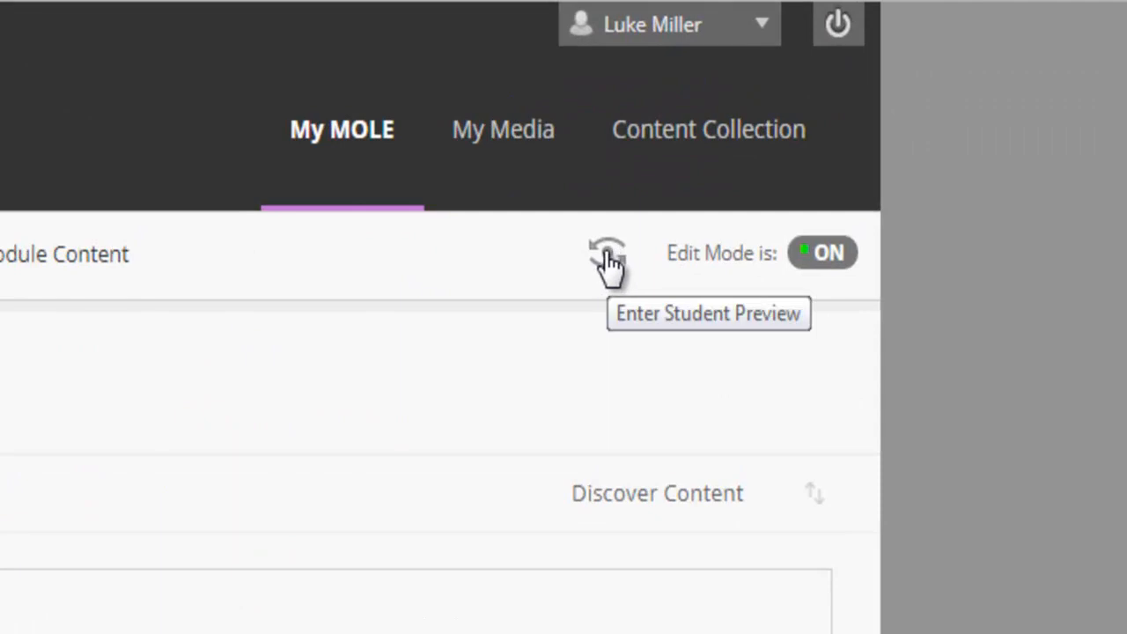
{"action": "left_click", "coordinate": [608, 257]}
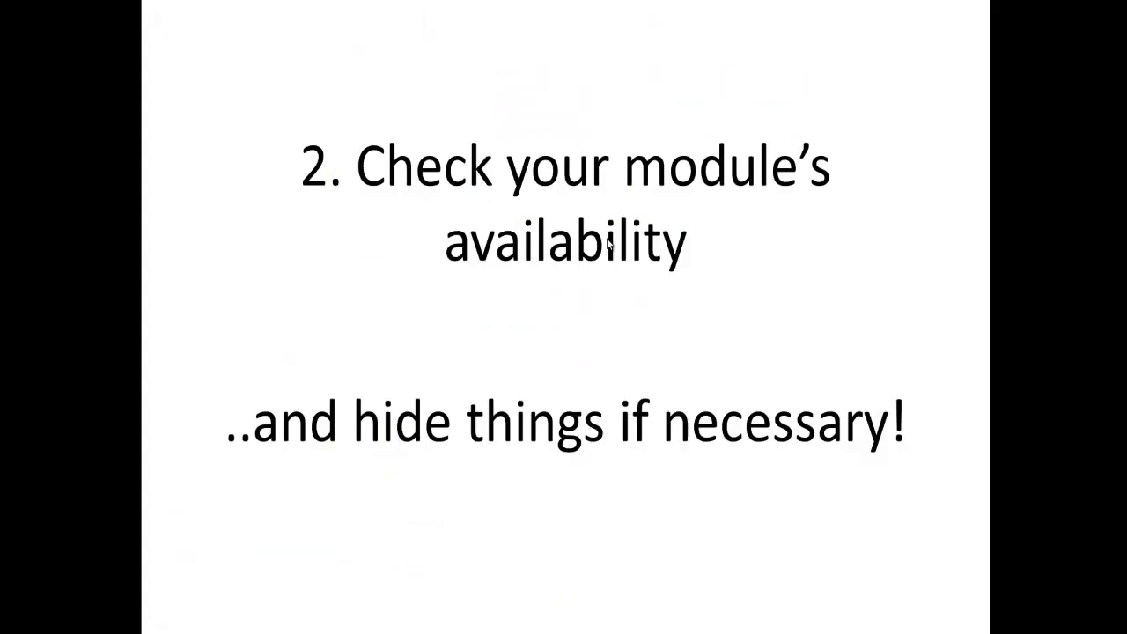
{"action": "left_click", "coordinate": [572, 303]}
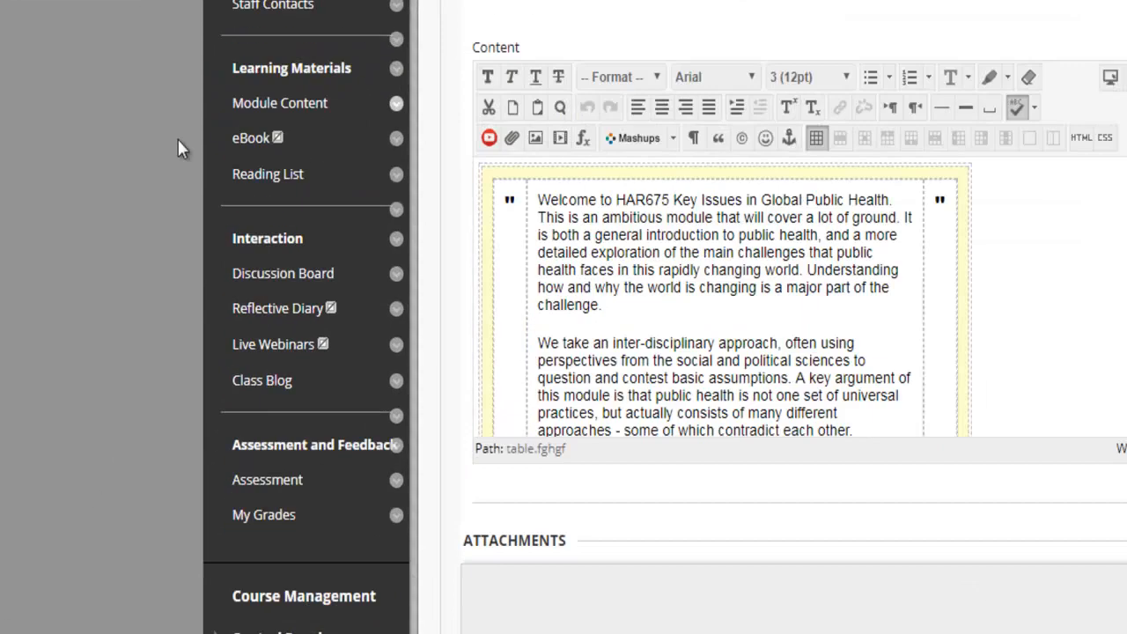
Step: Open the Manage Users page under Users and Groups in the Control Panel
{"action": "scroll", "coordinate": [190, 454], "scroll_direction": "down", "scroll_amount": 4}
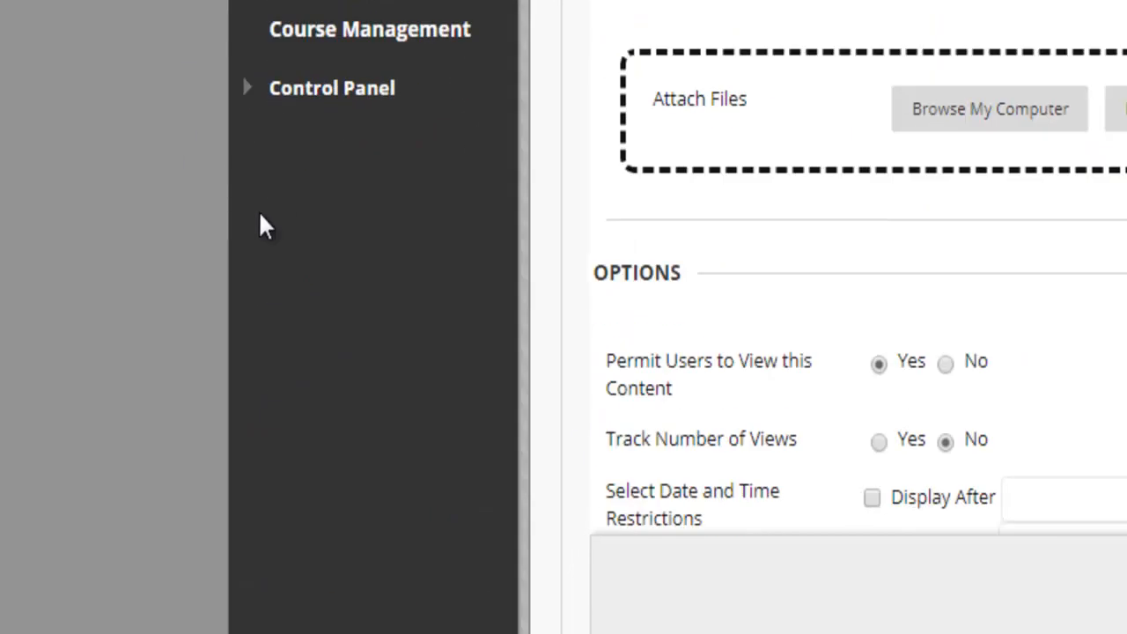
{"action": "left_click", "coordinate": [247, 93]}
{"action": "scroll", "coordinate": [287, 171], "scroll_direction": "down", "scroll_amount": 2}
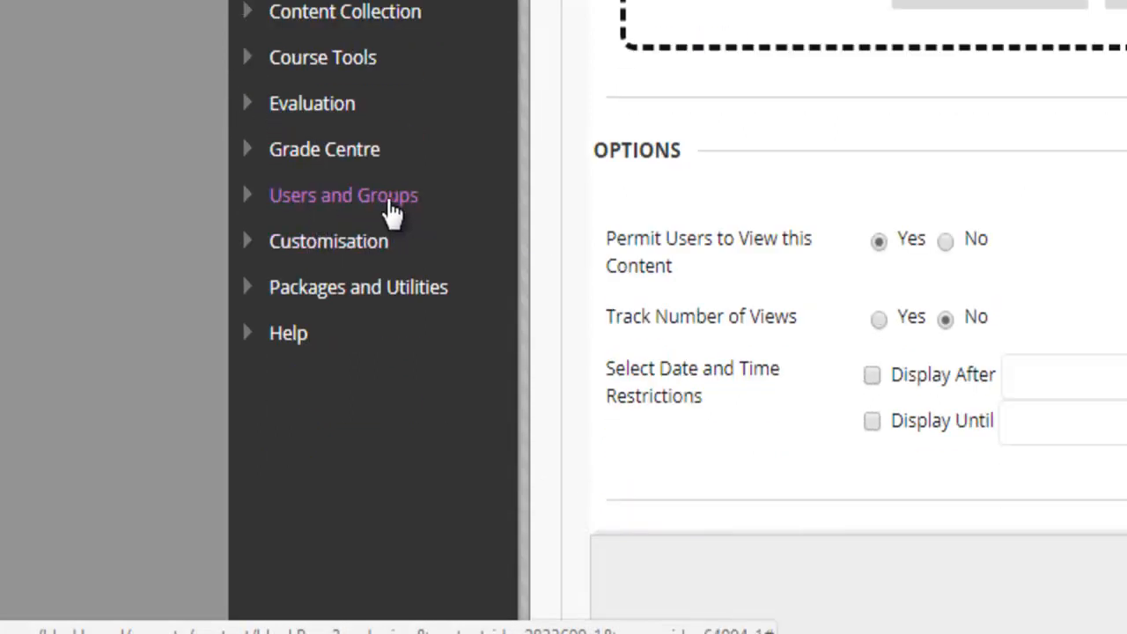
{"action": "left_click", "coordinate": [391, 199]}
{"action": "left_click", "coordinate": [344, 270]}
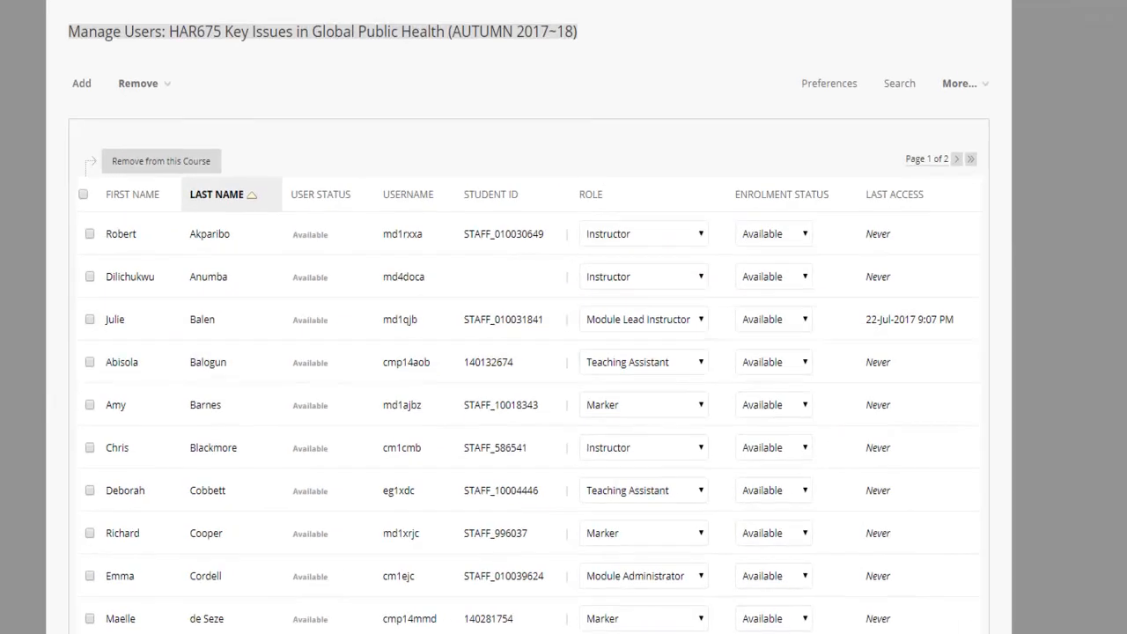
Step: Show all 35 enrolled users on a single page with Show All
{"action": "scroll", "coordinate": [129, 199], "scroll_direction": "down", "scroll_amount": 3}
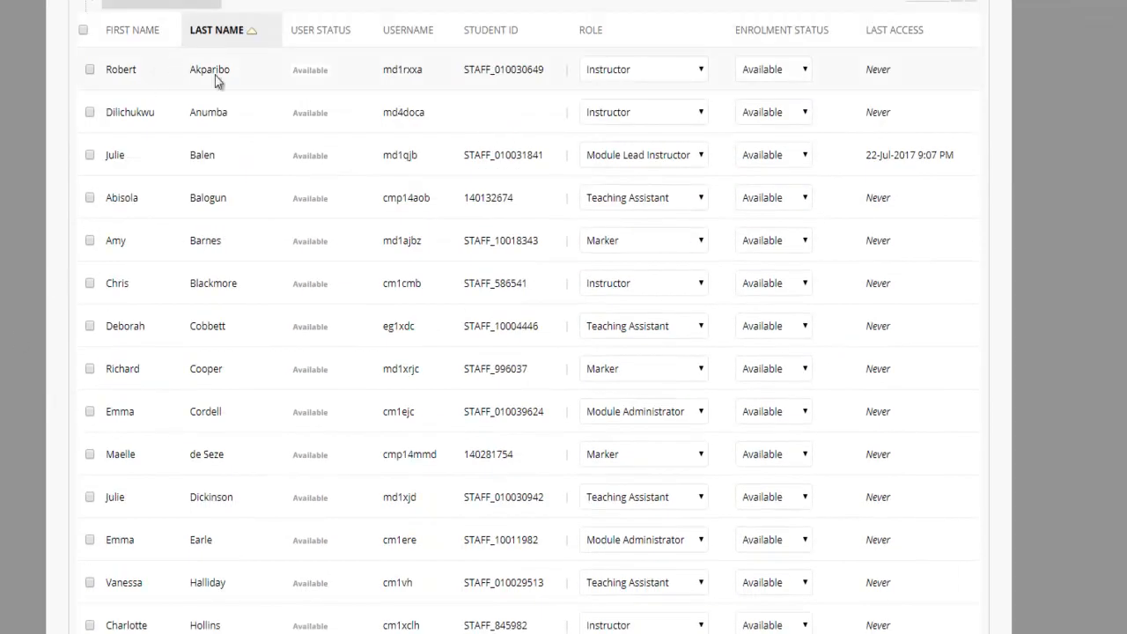
{"action": "scroll", "coordinate": [446, 280], "scroll_direction": "down", "scroll_amount": 1}
{"action": "scroll", "coordinate": [606, 123], "scroll_direction": "down", "scroll_amount": 1}
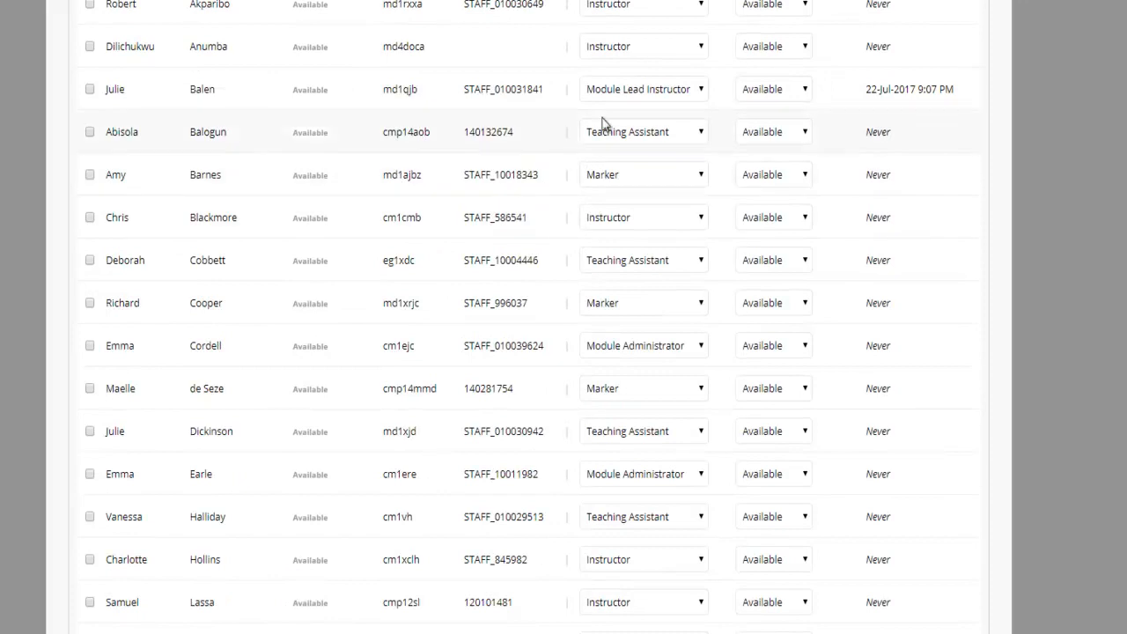
{"action": "scroll", "coordinate": [604, 123], "scroll_direction": "down", "scroll_amount": 6}
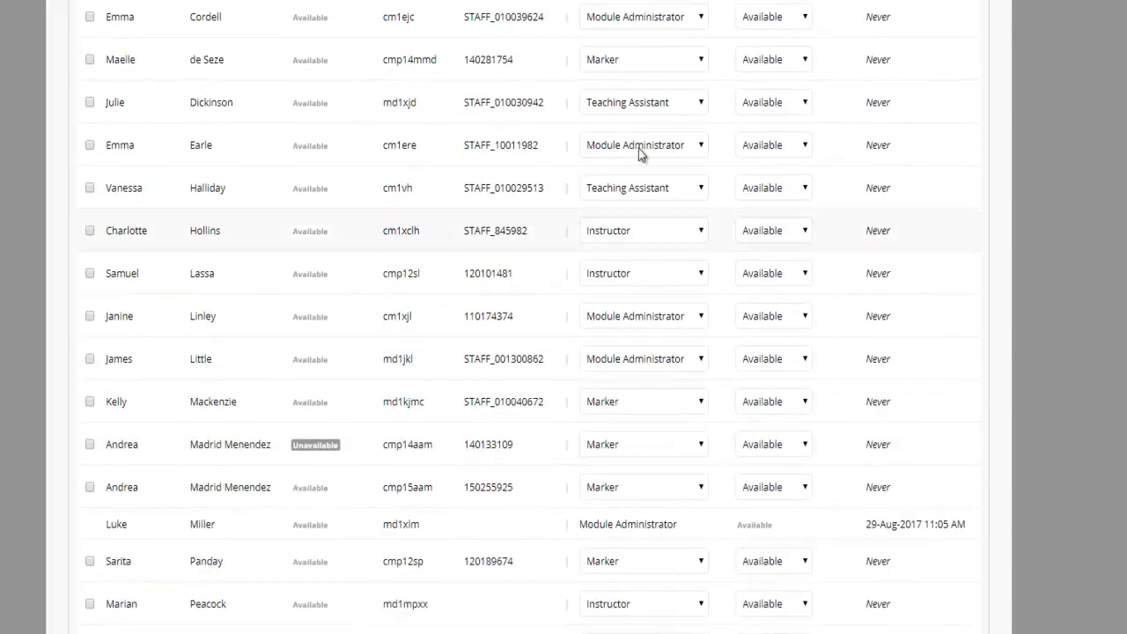
{"action": "scroll", "coordinate": [643, 281], "scroll_direction": "down", "scroll_amount": 4}
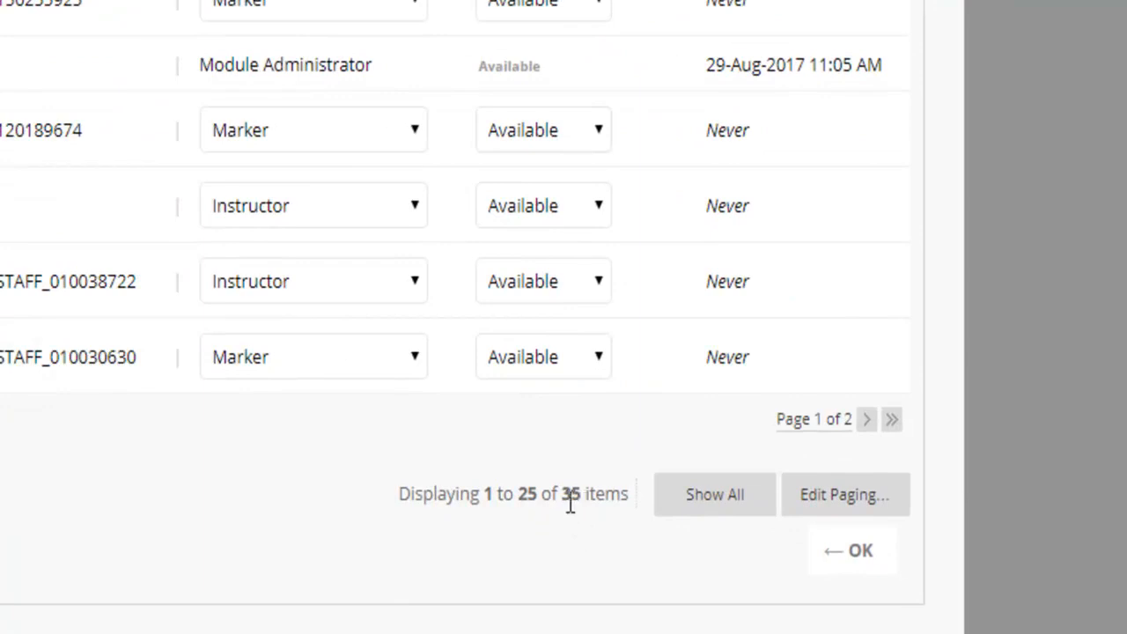
{"action": "left_click", "coordinate": [745, 507]}
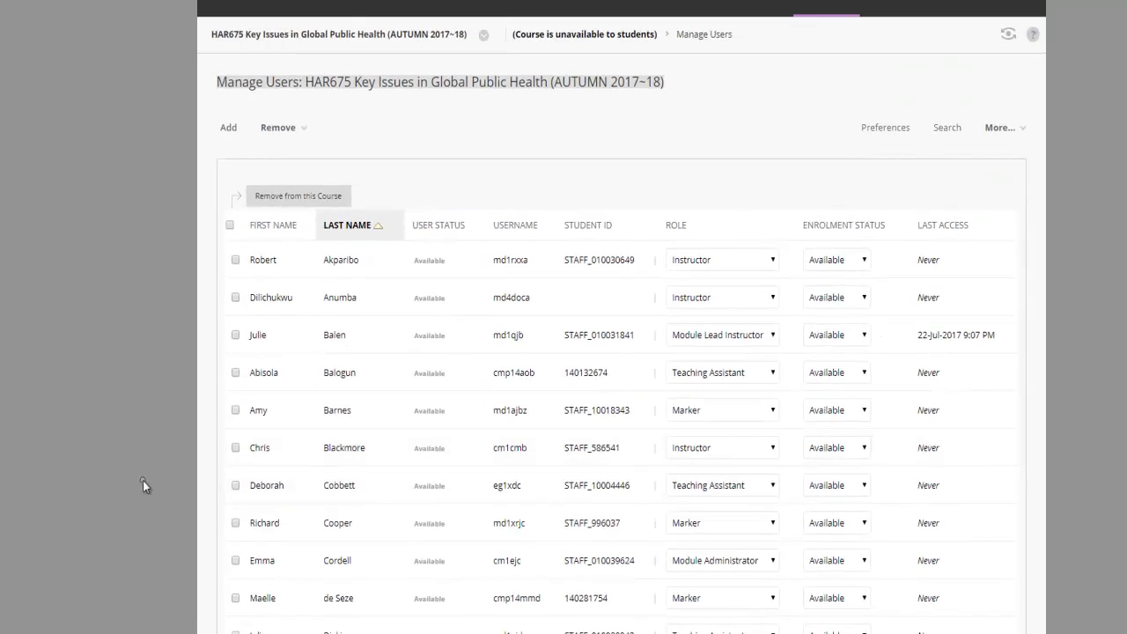
Step: Check and uncheck one staff member's box, then bring up the Add Users form
{"action": "scroll", "coordinate": [292, 380], "scroll_direction": "down", "scroll_amount": 6}
{"action": "scroll", "coordinate": [633, 366], "scroll_direction": "down", "scroll_amount": 5}
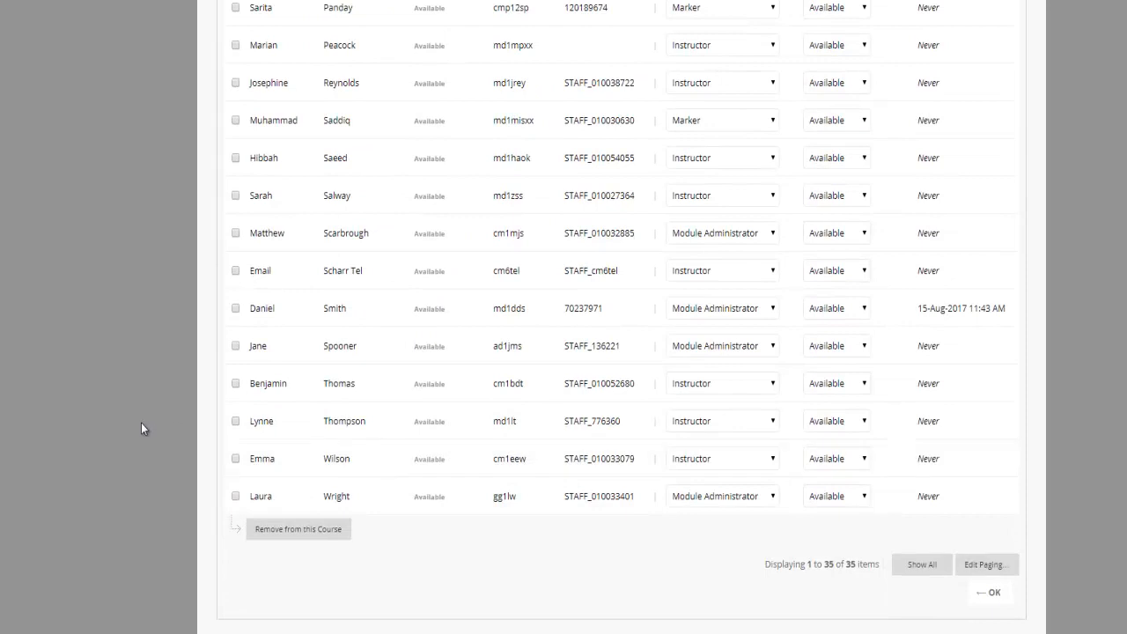
{"action": "scroll", "coordinate": [304, 462], "scroll_direction": "up", "scroll_amount": 1}
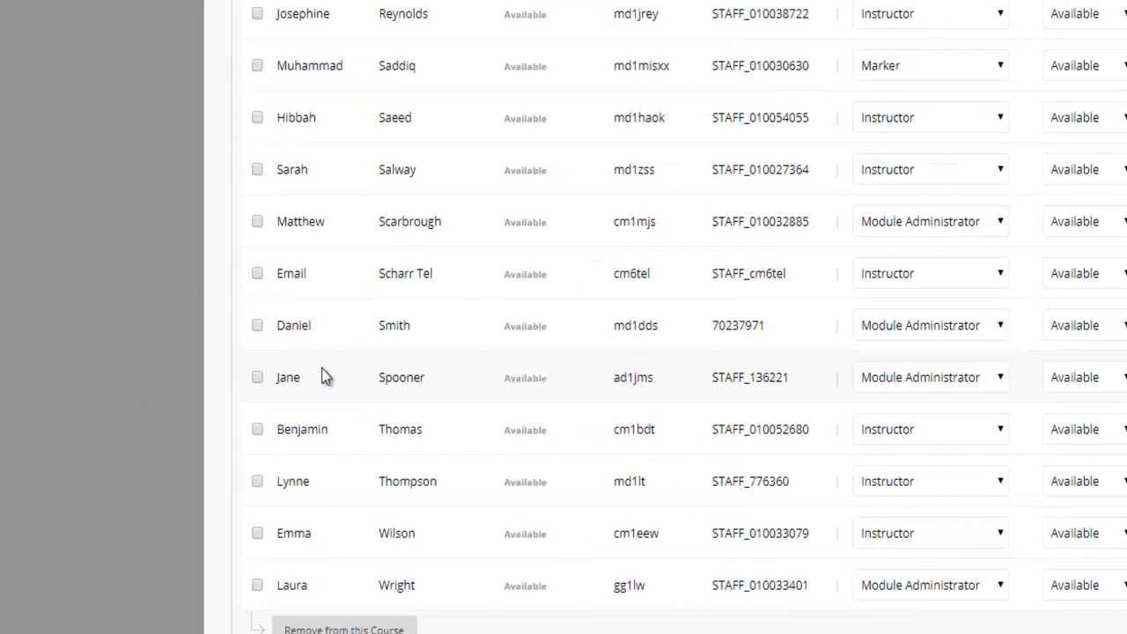
{"action": "scroll", "coordinate": [470, 352], "scroll_direction": "up", "scroll_amount": 5}
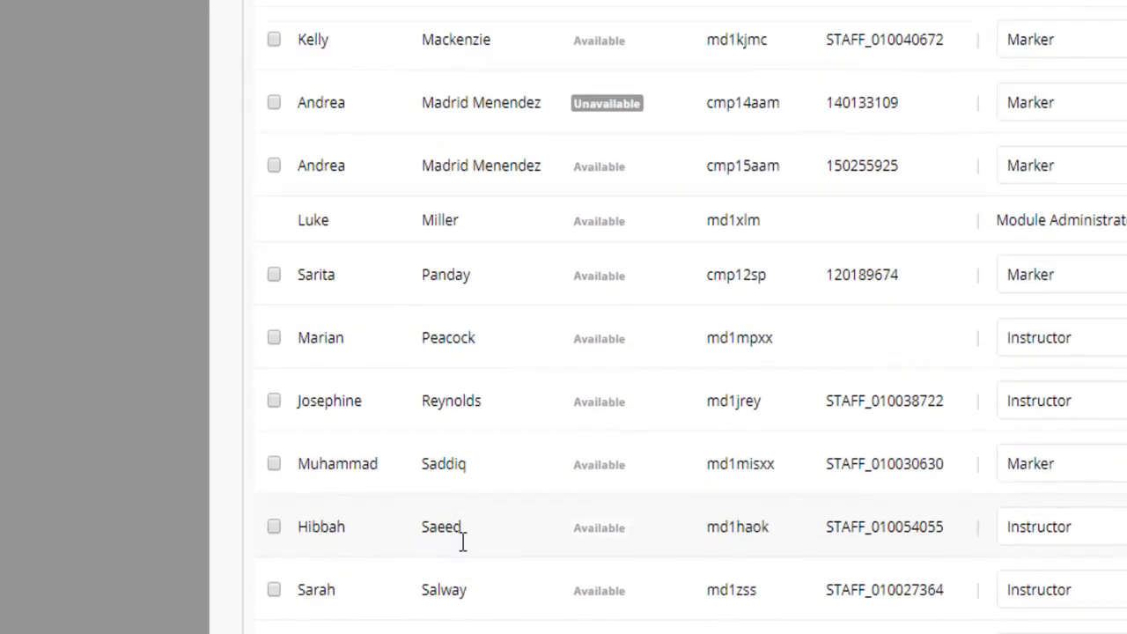
{"action": "scroll", "coordinate": [463, 541], "scroll_direction": "down", "scroll_amount": 6}
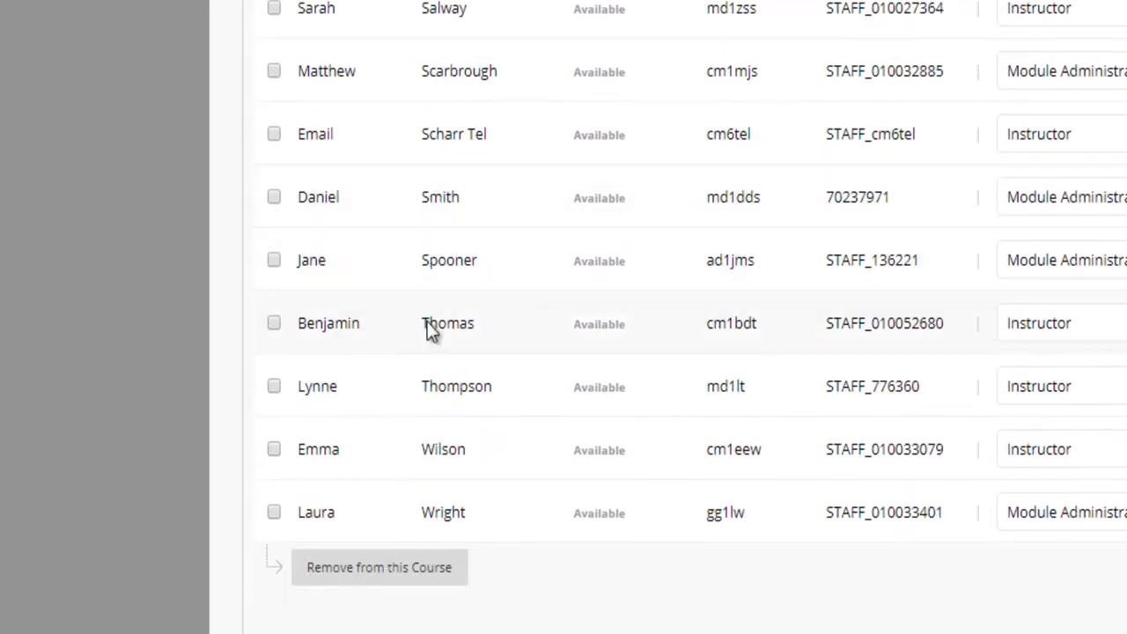
{"action": "left_click", "coordinate": [273, 261]}
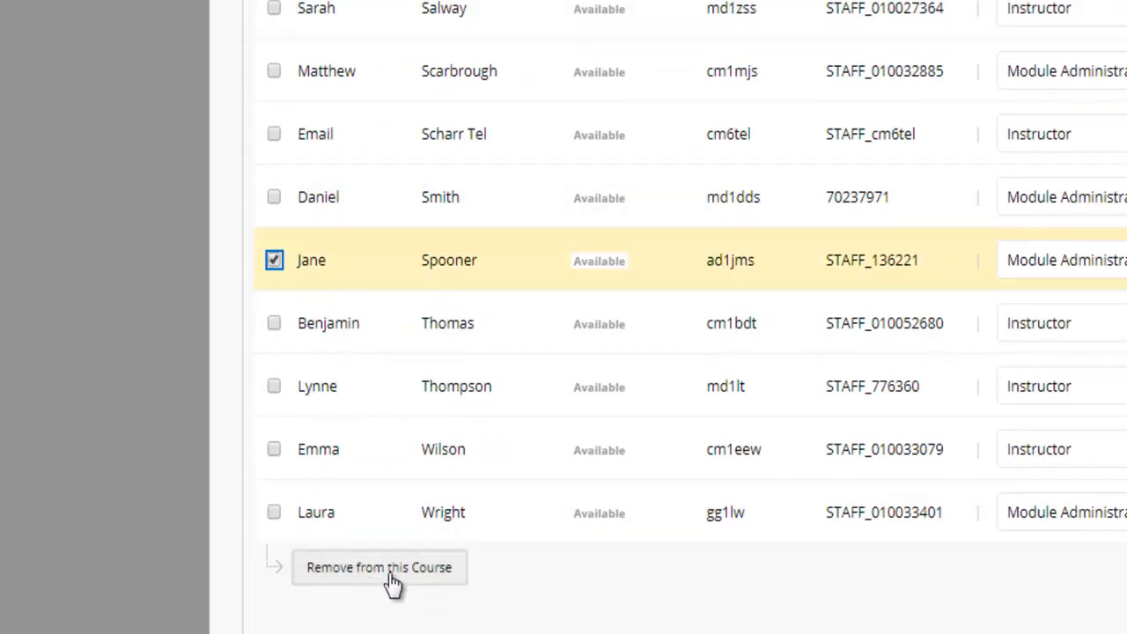
{"action": "left_click", "coordinate": [277, 259]}
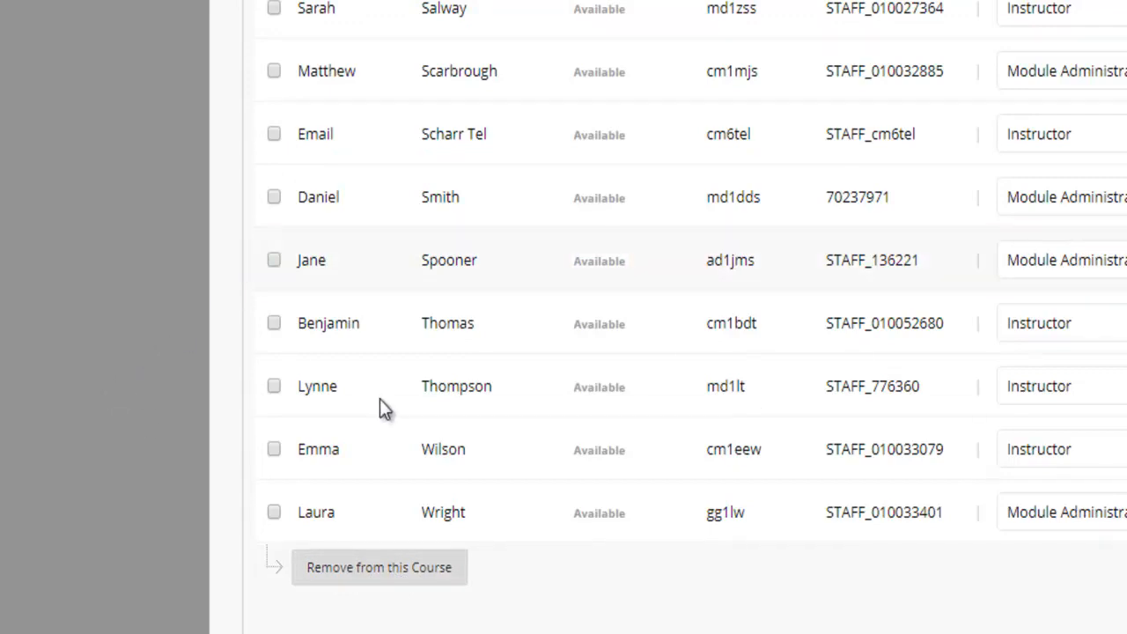
{"action": "scroll", "coordinate": [334, 511], "scroll_direction": "up", "scroll_amount": 15}
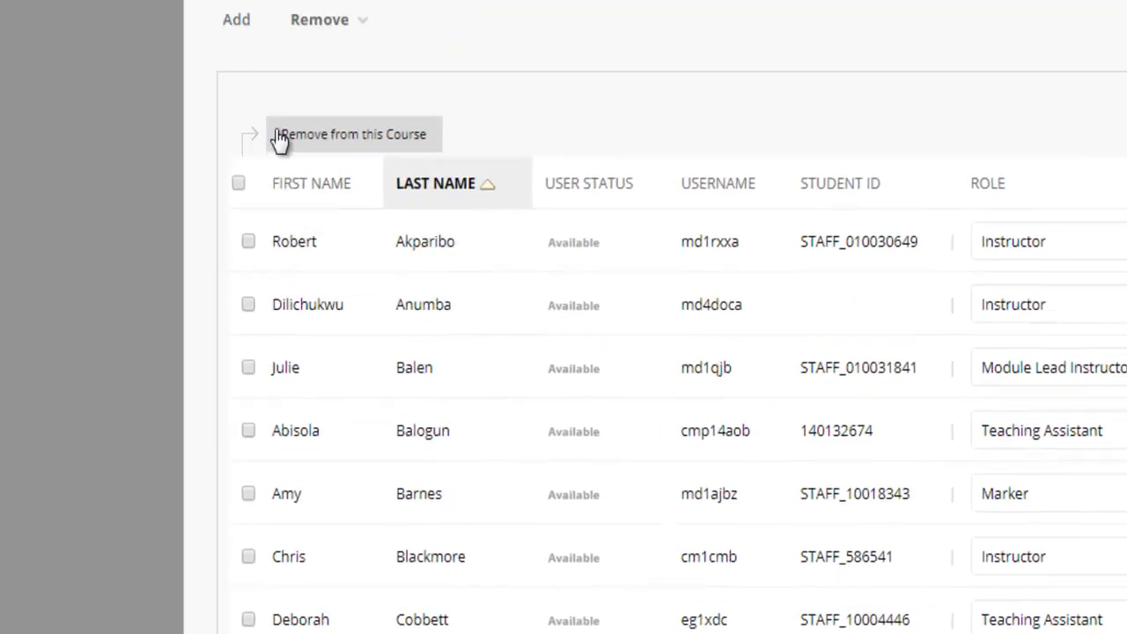
{"action": "left_click", "coordinate": [240, 21]}
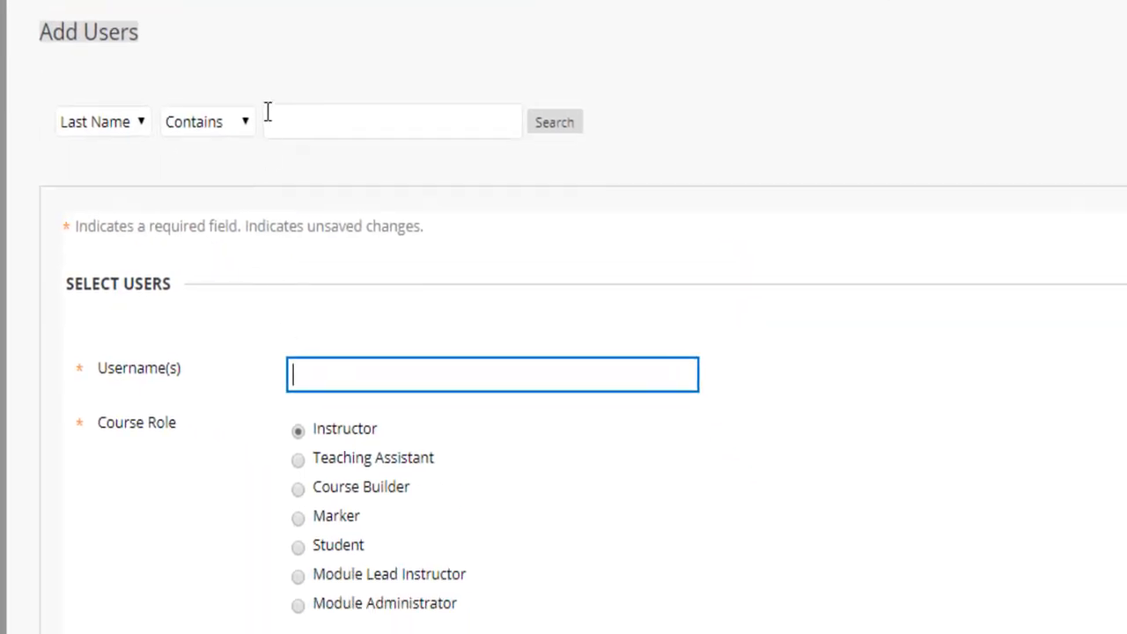
Step: Inspect the Username(s), search and Last Name fields, then cancel Add Users without enrolling anyone
{"action": "left_click", "coordinate": [314, 381]}
{"action": "left_click", "coordinate": [328, 382]}
{"action": "left_click", "coordinate": [312, 116]}
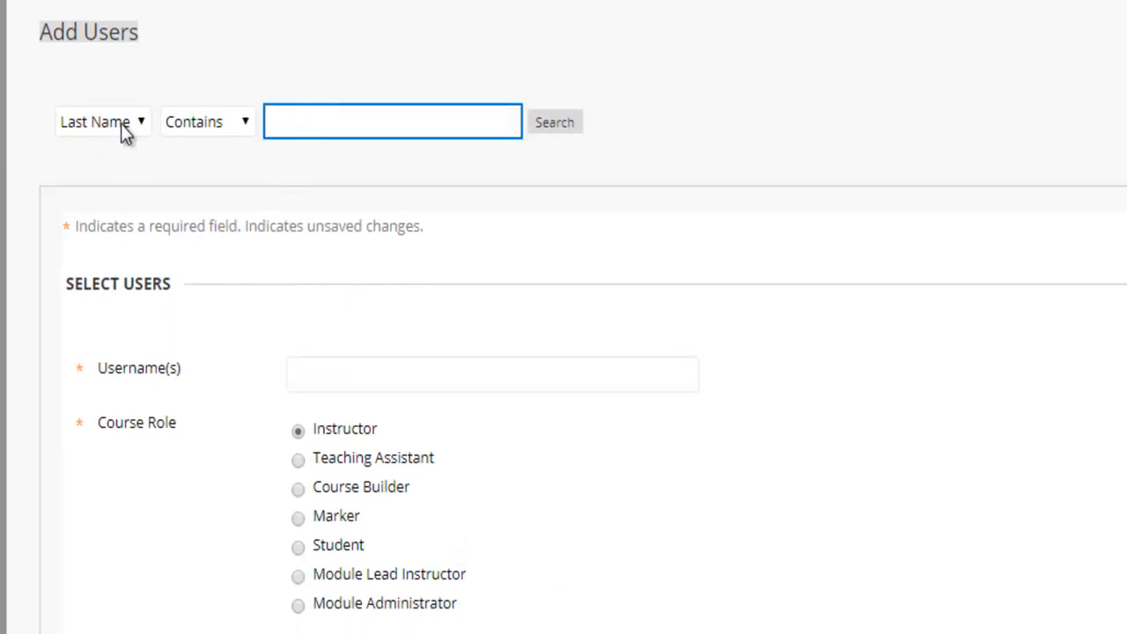
{"action": "left_click", "coordinate": [125, 130]}
{"action": "left_click", "coordinate": [401, 52]}
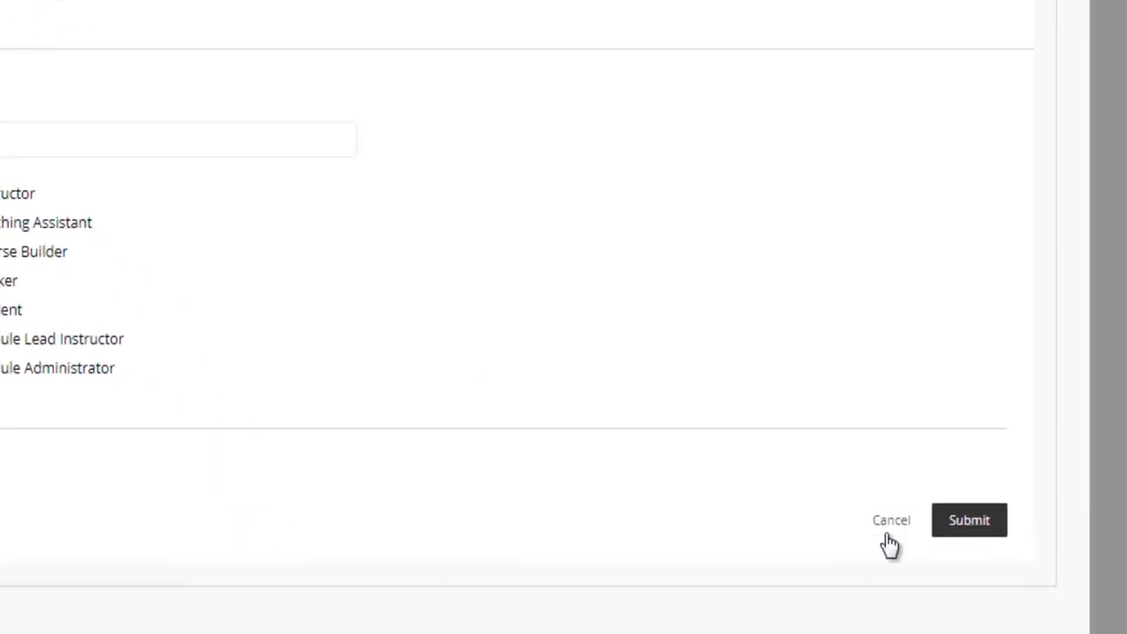
{"action": "left_click", "coordinate": [894, 529]}
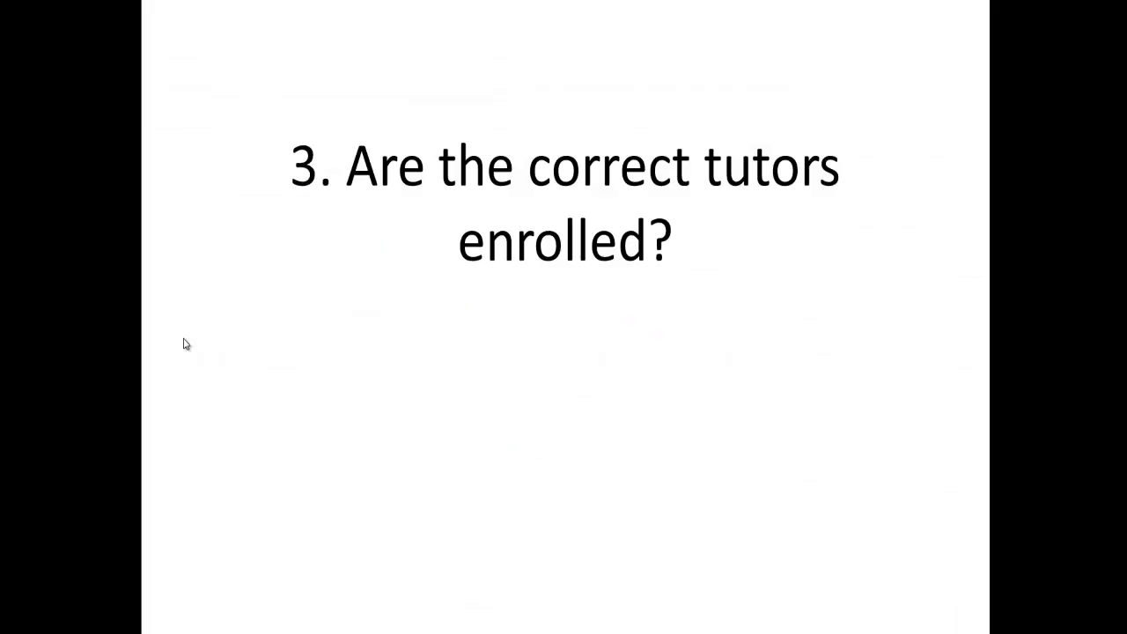
{"action": "key", "text": "Right"}
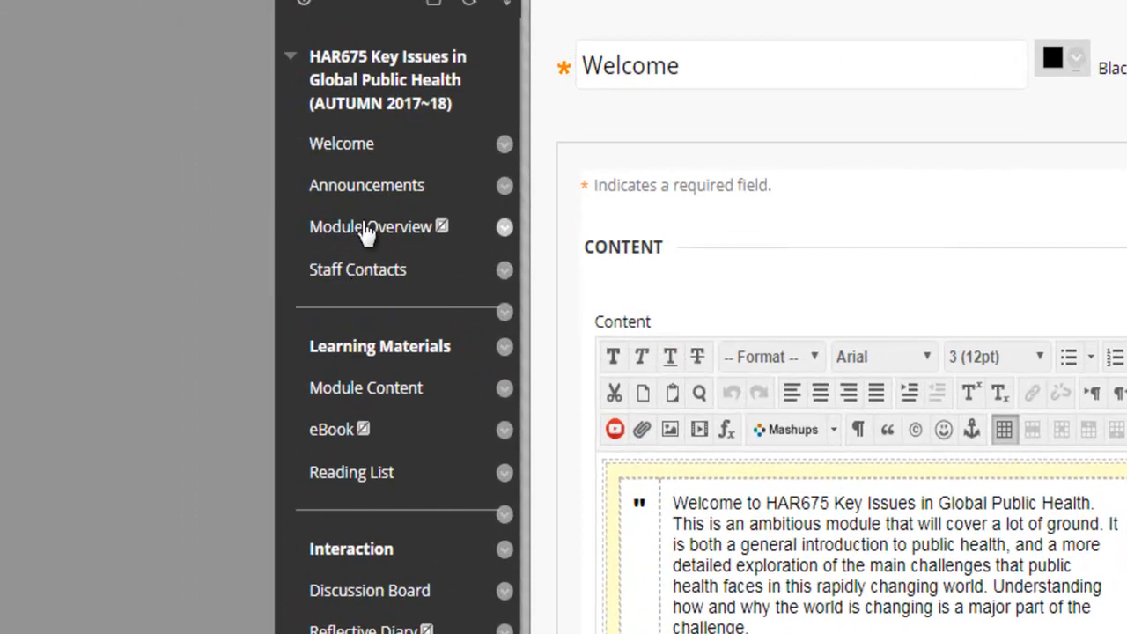
Step: Open Staff Contacts in the course menu and start a new contact
{"action": "left_click", "coordinate": [368, 280]}
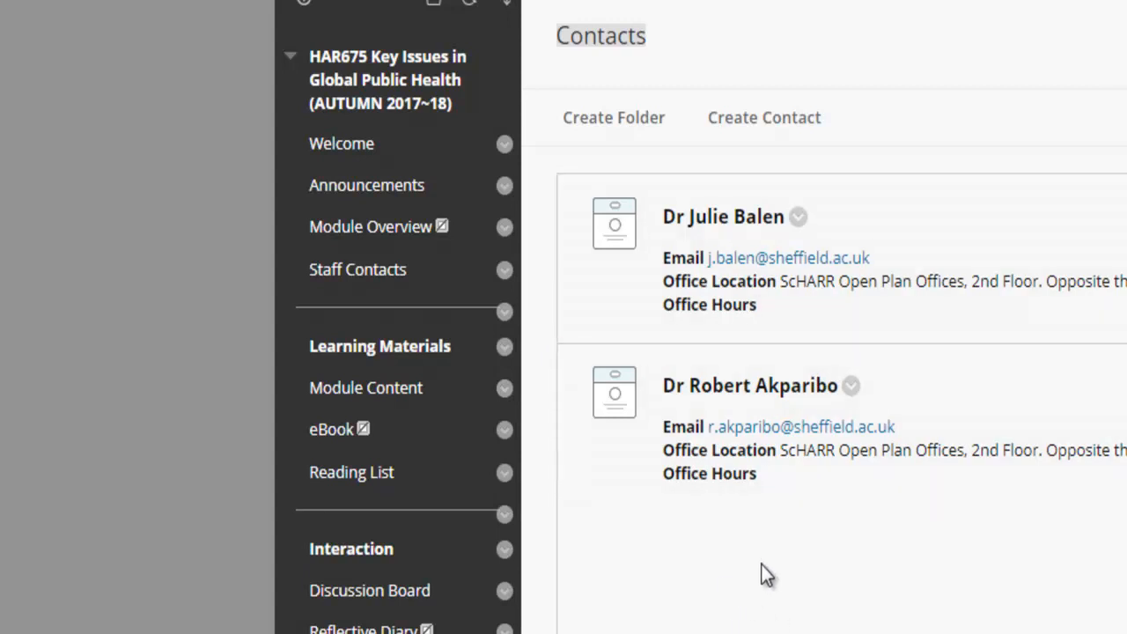
{"action": "left_click", "coordinate": [775, 136]}
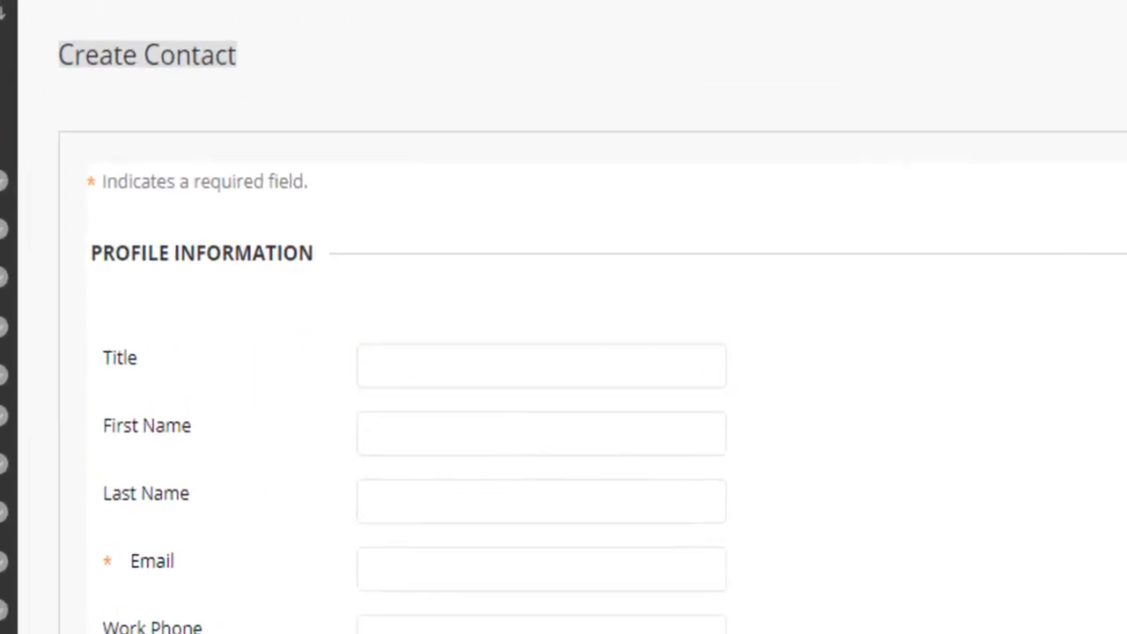
{"action": "scroll", "coordinate": [546, 395], "scroll_direction": "down", "scroll_amount": 1}
{"action": "scroll", "coordinate": [546, 407], "scroll_direction": "down", "scroll_amount": 2}
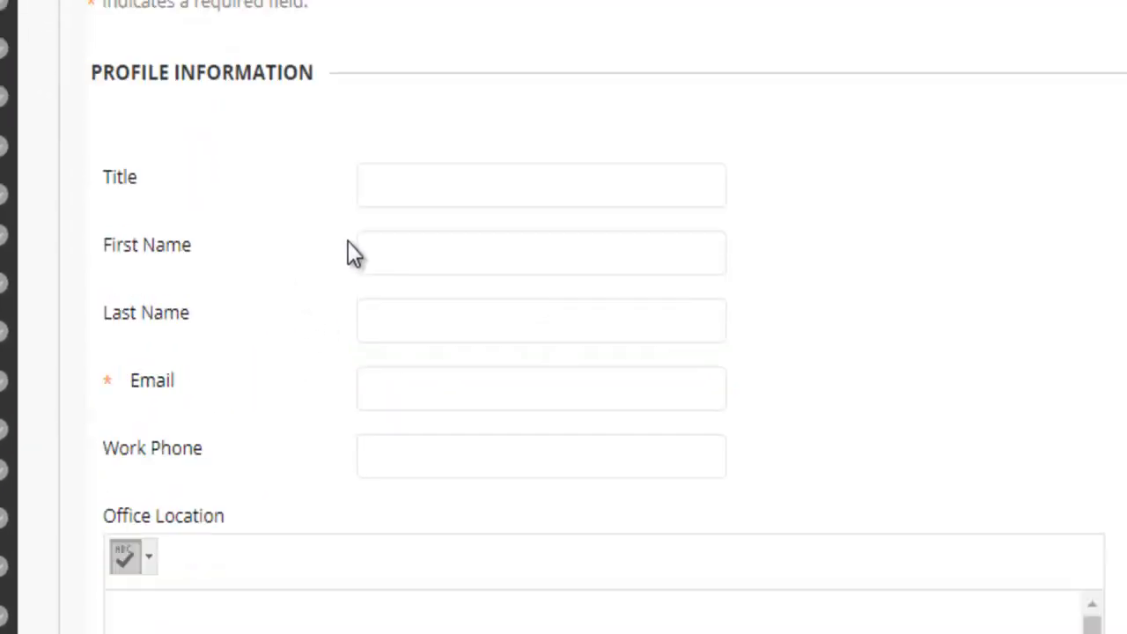
Step: Enter title Mr and the staff member's first and last names in the contact form
{"action": "left_click", "coordinate": [423, 192]}
{"action": "type", "text": "Mr"}
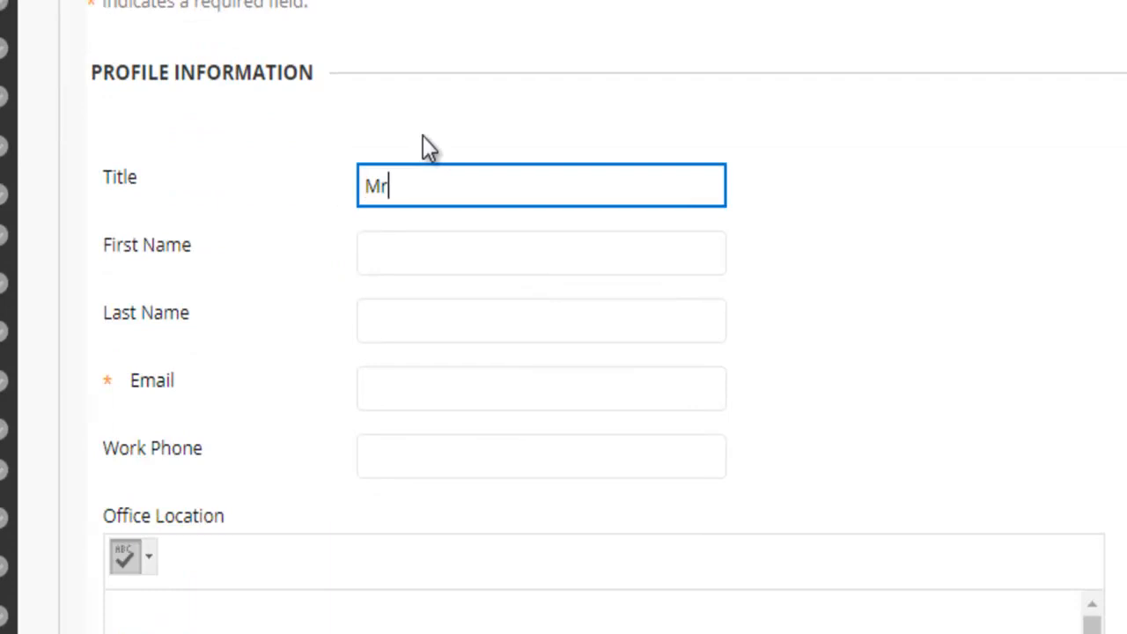
{"action": "left_click", "coordinate": [538, 257]}
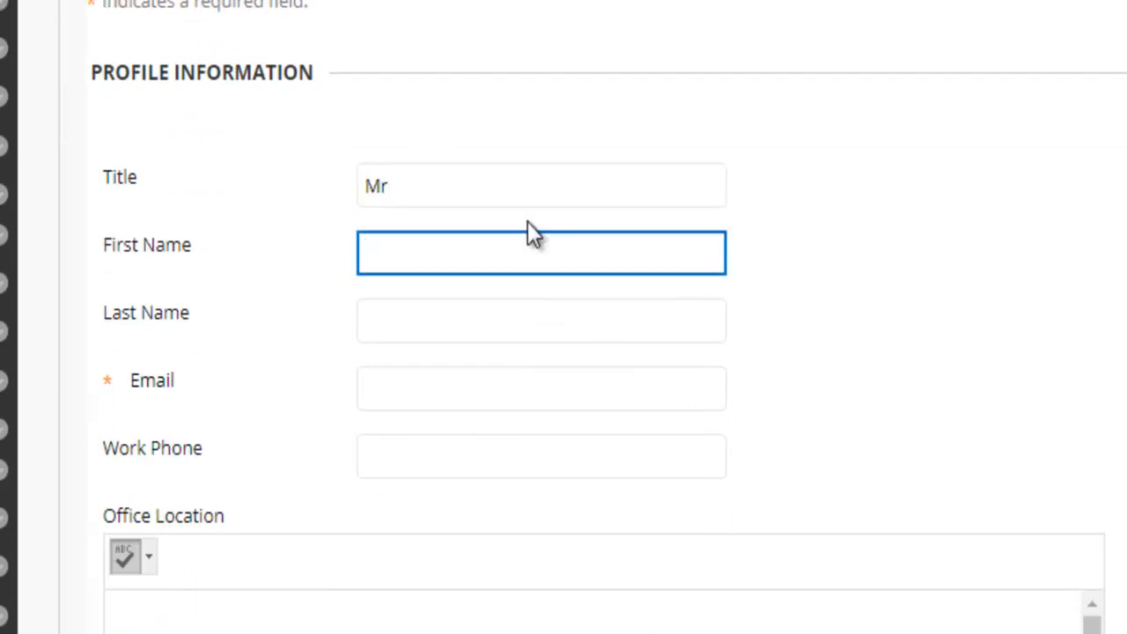
{"action": "key", "text": "Tab"}
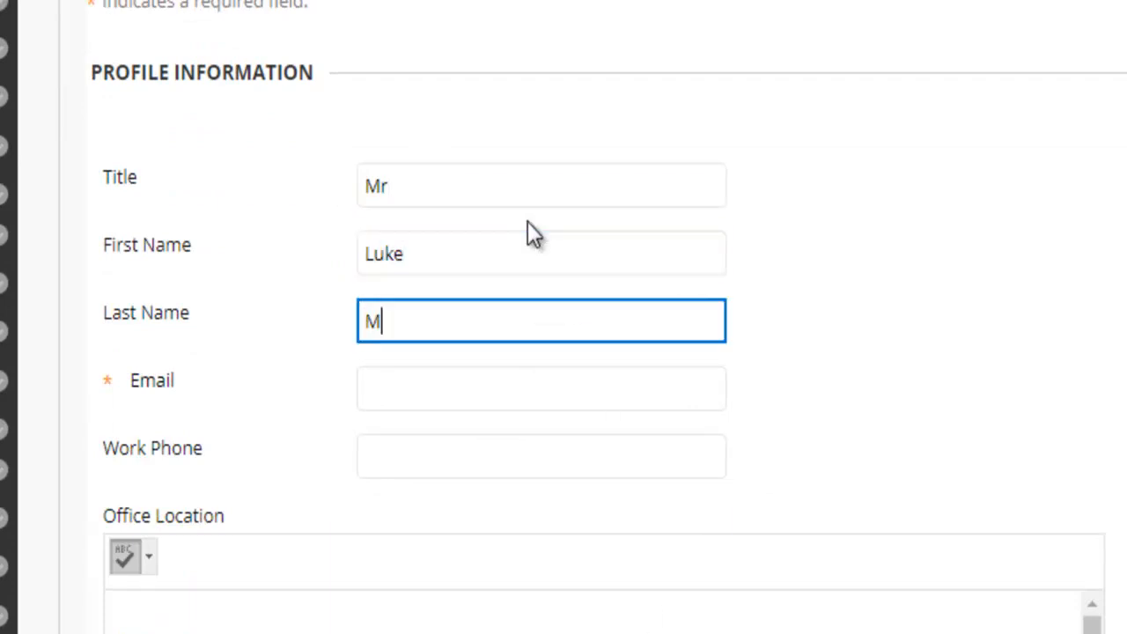
{"action": "left_click", "coordinate": [134, 381]}
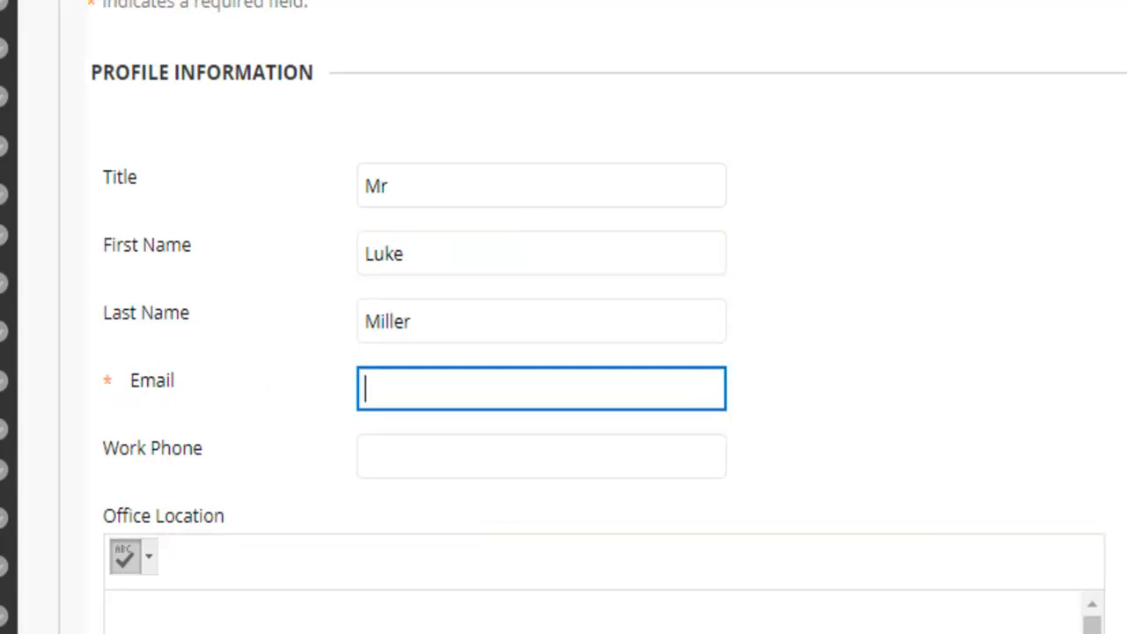
{"action": "scroll", "coordinate": [109, 387], "scroll_direction": "down", "scroll_amount": 3}
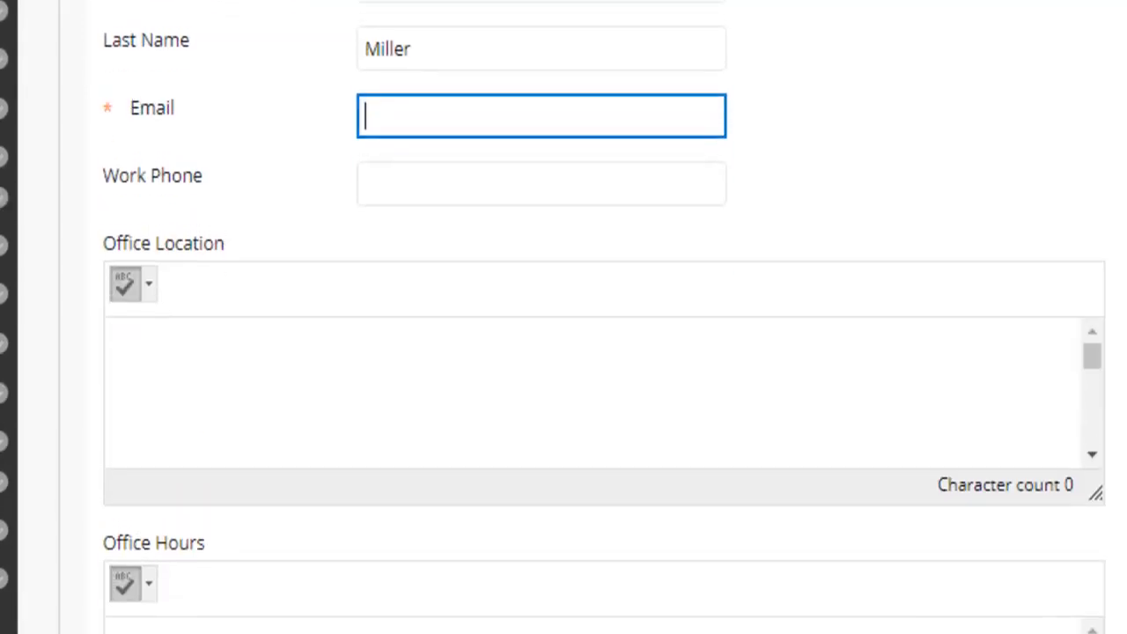
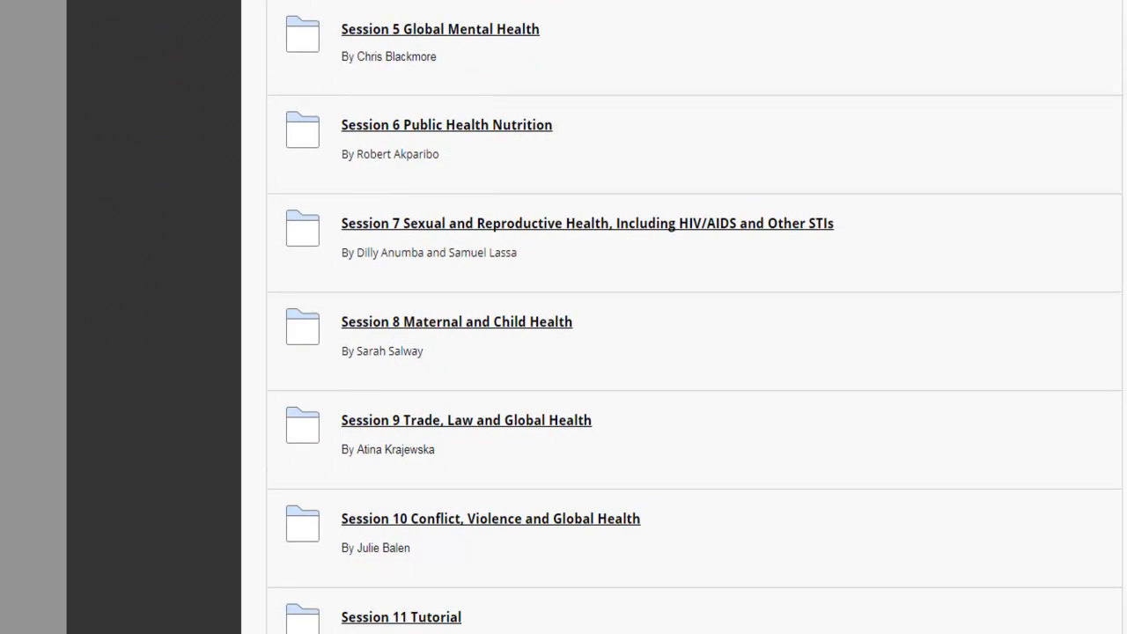
Step: Scroll up the Module Content page until the Session 3 folder is visible again
{"action": "scroll", "coordinate": [694, 325], "scroll_direction": "up", "scroll_amount": 7}
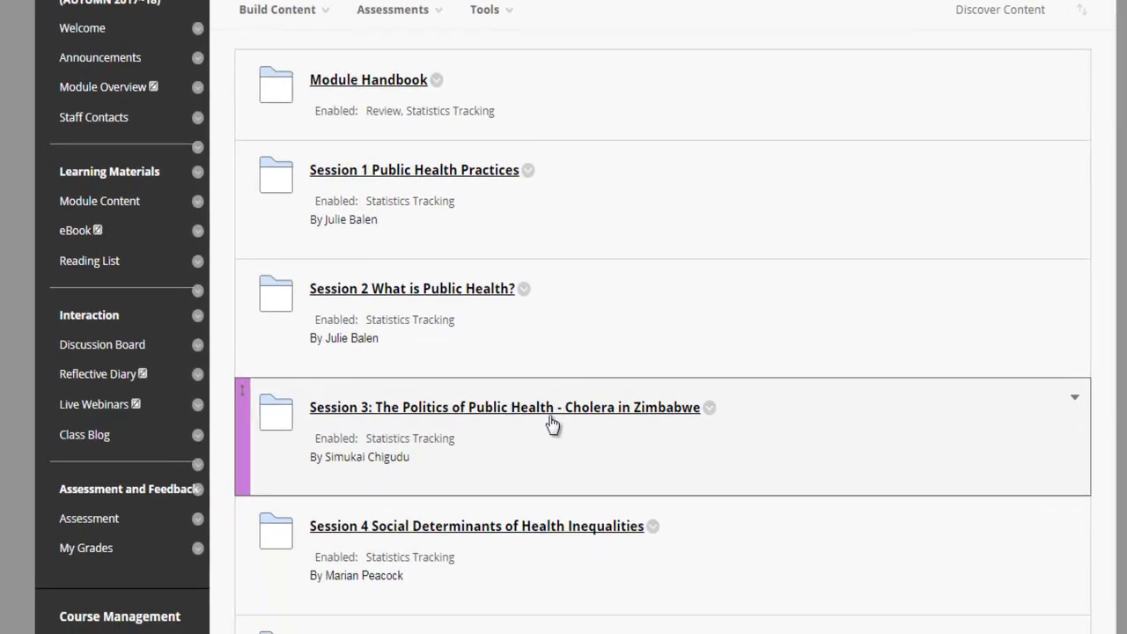
Step: Edit the Session 3 folder and enable Display After with date 09/10/2017
{"action": "left_click", "coordinate": [708, 409]}
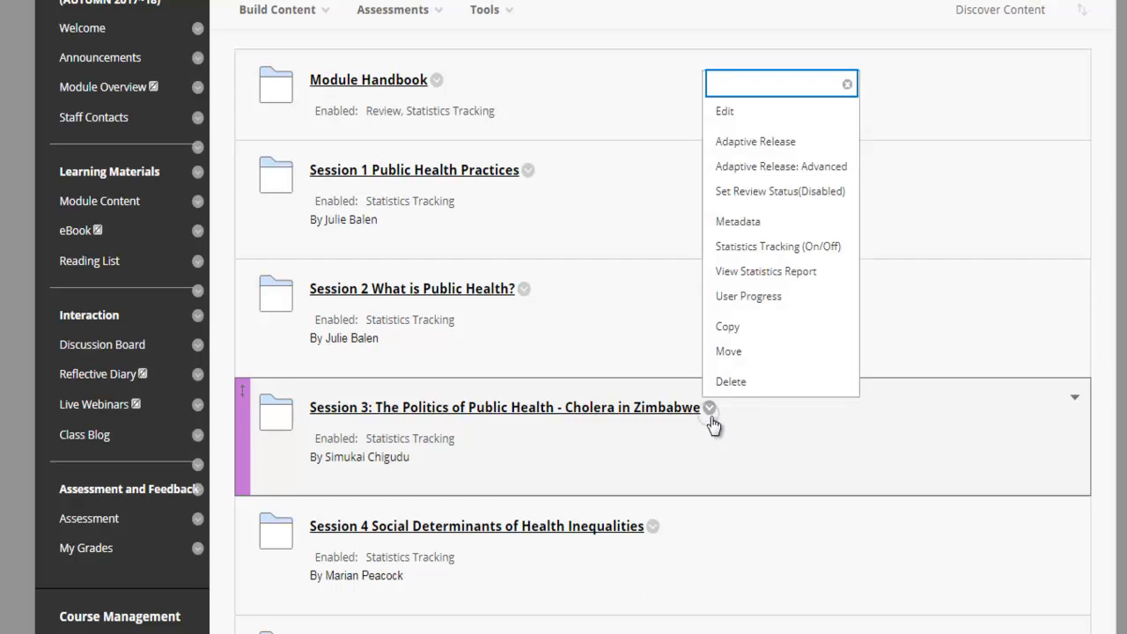
{"action": "left_click", "coordinate": [783, 113]}
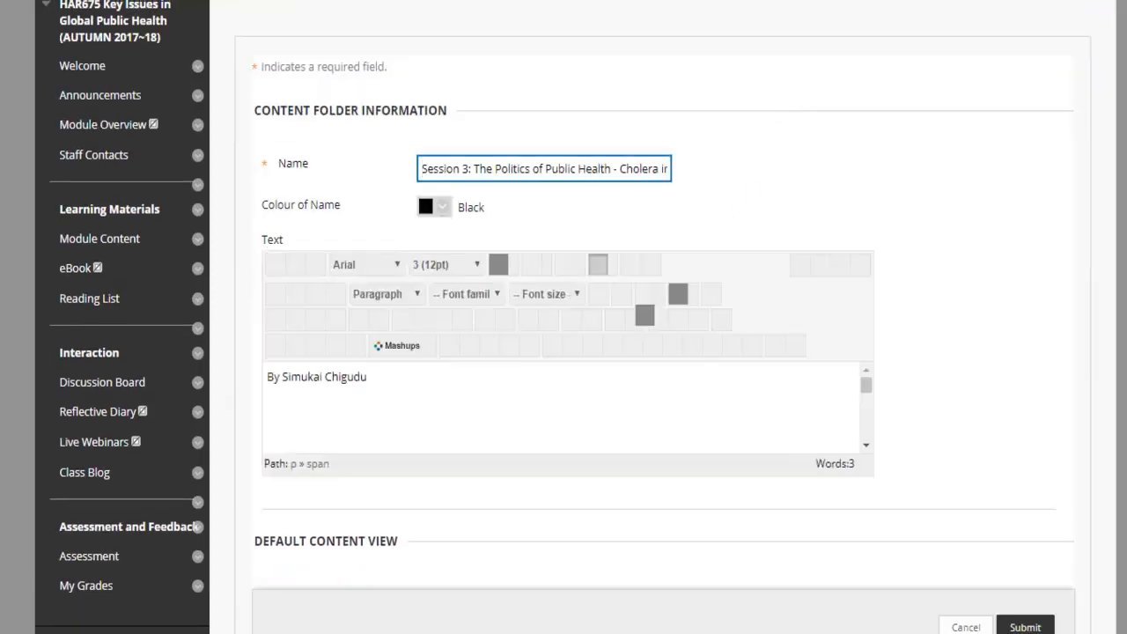
{"action": "scroll", "coordinate": [661, 353], "scroll_direction": "down", "scroll_amount": 5}
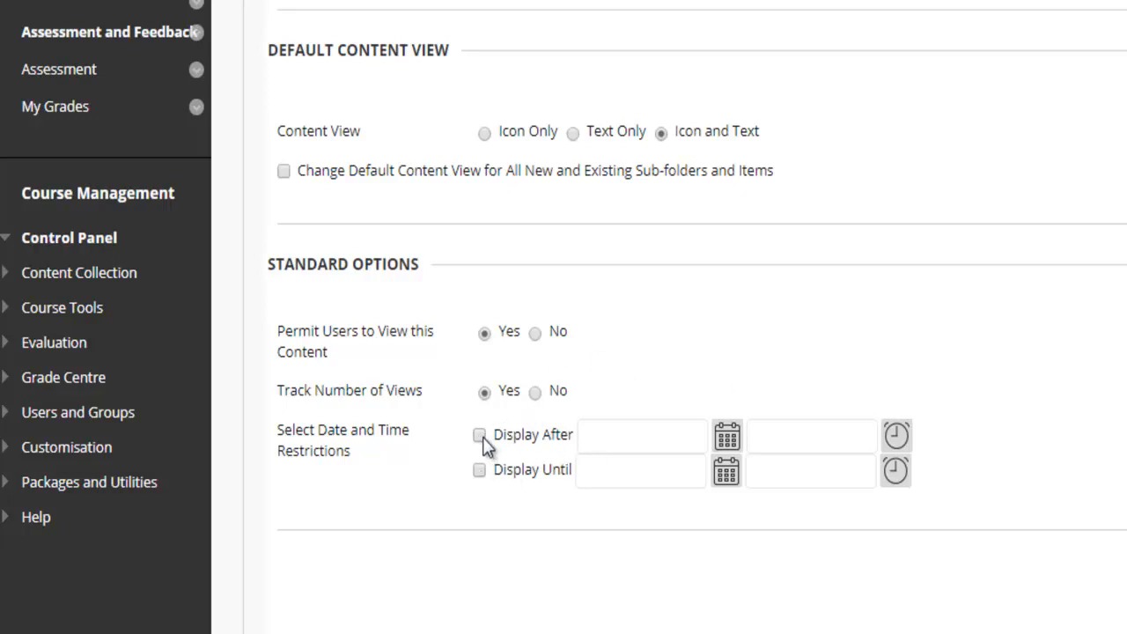
{"action": "left_click", "coordinate": [480, 435]}
{"action": "left_click", "coordinate": [726, 436]}
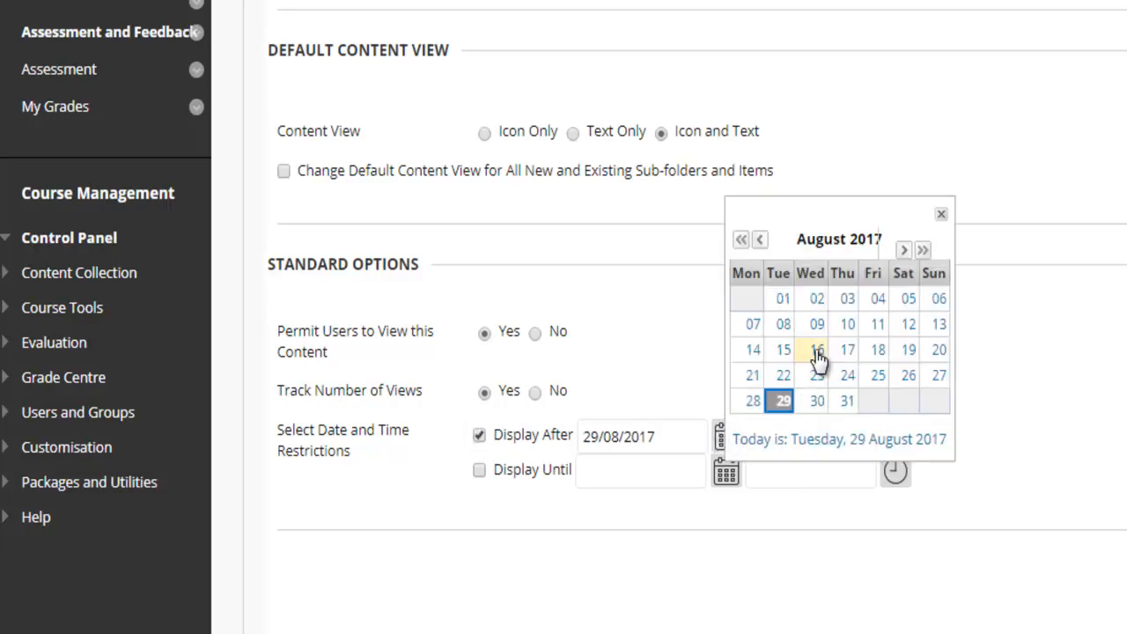
{"action": "left_click", "coordinate": [903, 250]}
{"action": "left_click", "coordinate": [903, 250]}
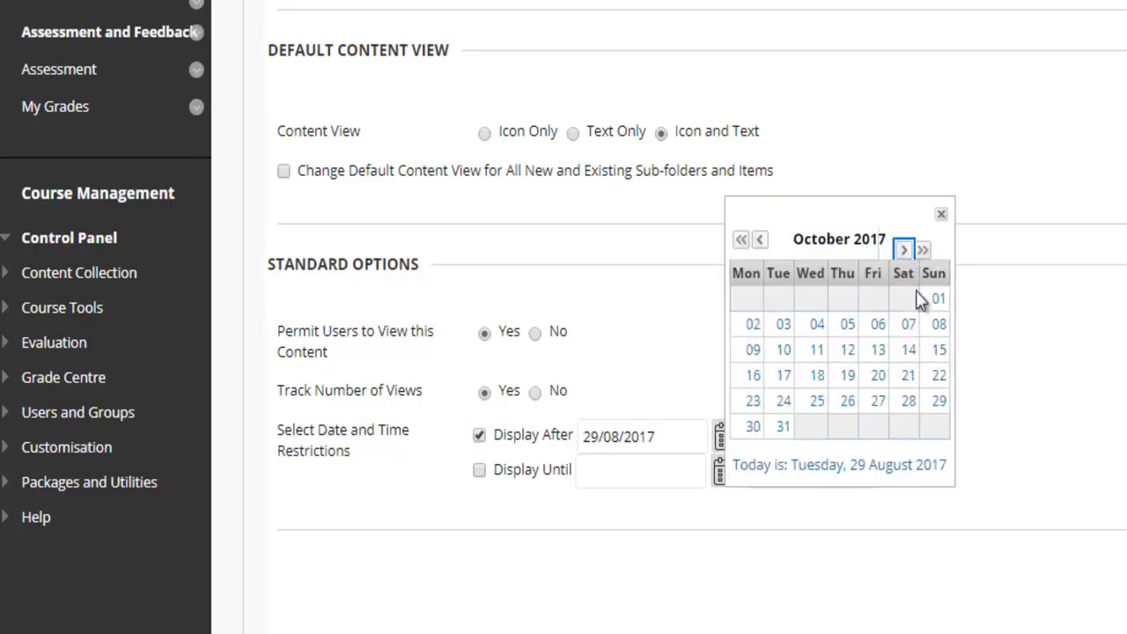
{"action": "left_click", "coordinate": [747, 355]}
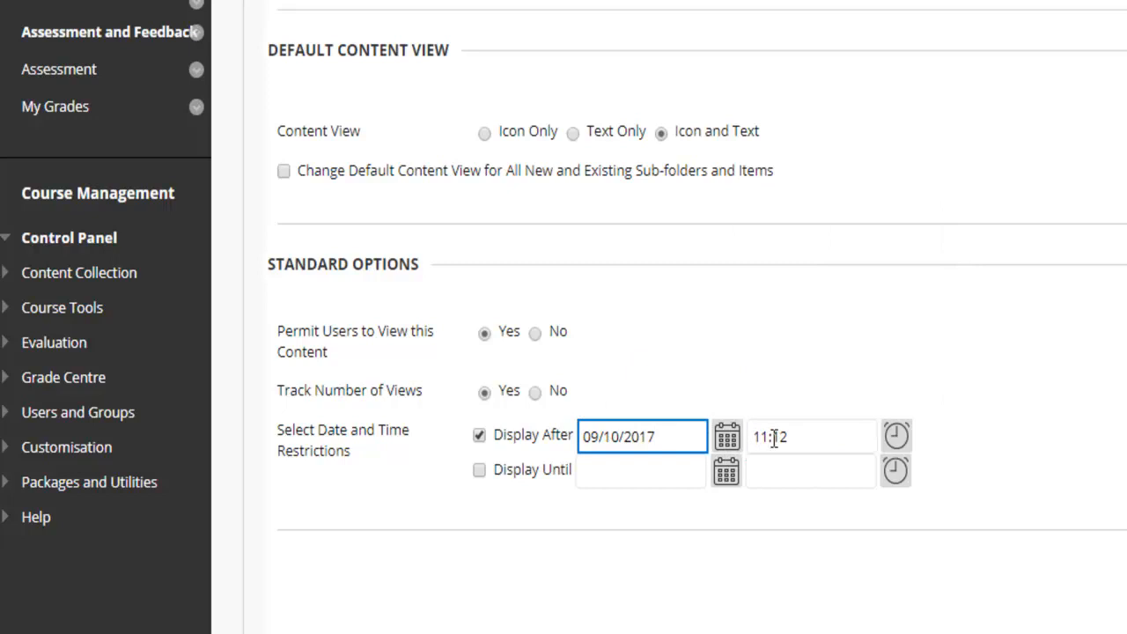
Step: Set the Display After time to 09:00 and submit the folder settings
{"action": "key", "text": "Tab"}
{"action": "type", "text": "09@"}
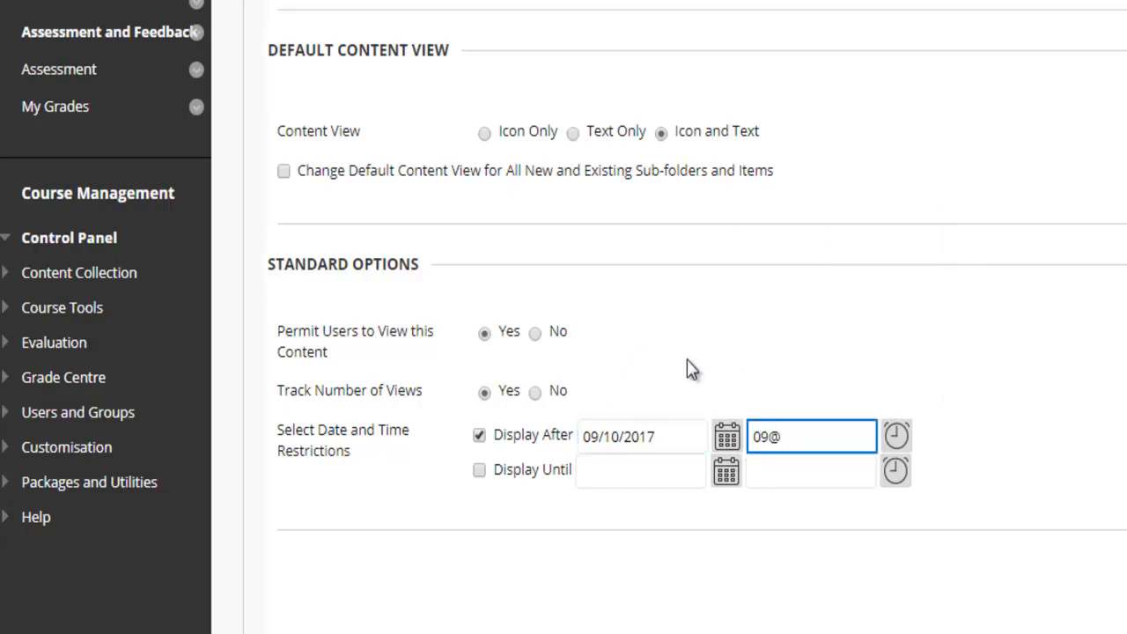
{"action": "key", "text": "BackSpace"}
{"action": "type", "text": ":00"}
{"action": "left_click", "coordinate": [1111, 342]}
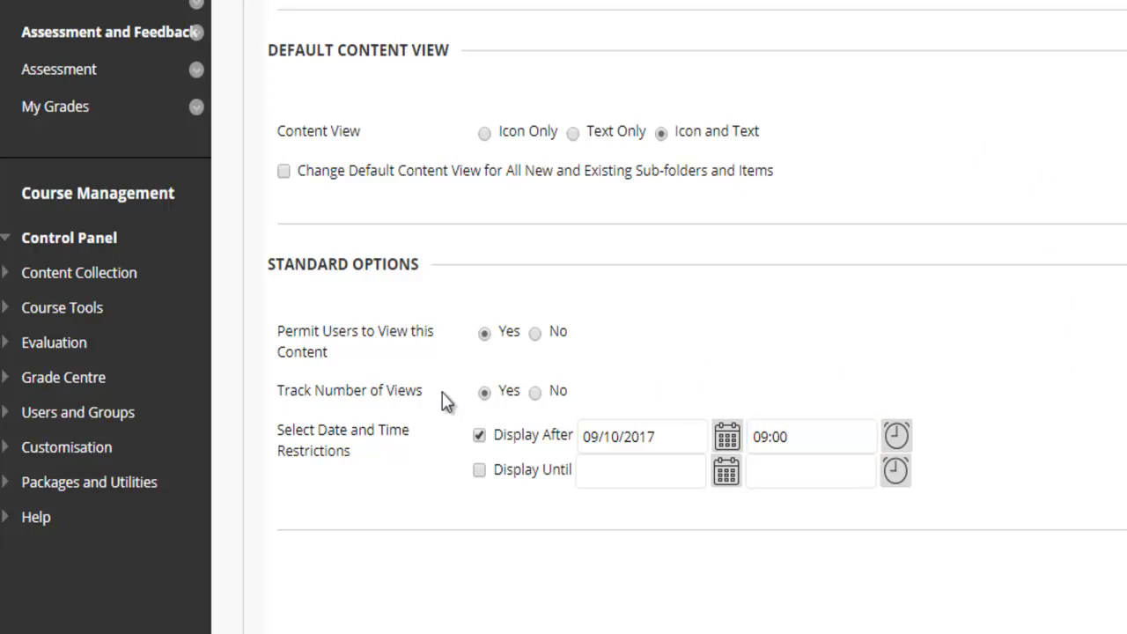
{"action": "left_click", "coordinate": [1023, 555]}
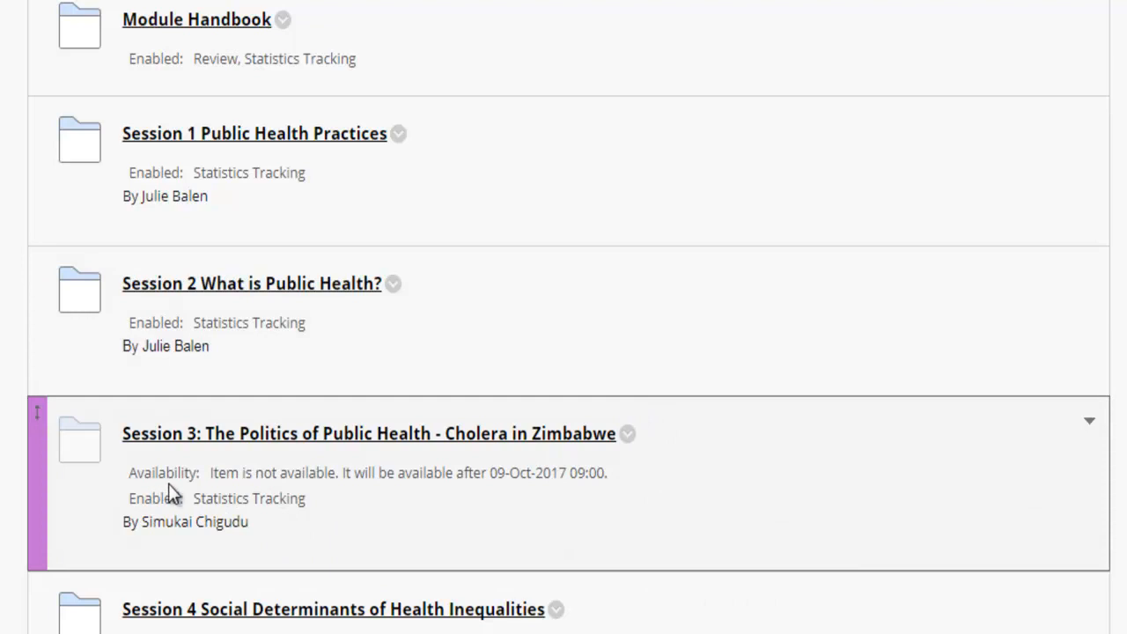
Step: Review Session 3's new availability message and its options menu without changing anything
{"action": "left_click_drag", "start_coordinate": [130, 473], "coordinate": [617, 494]}
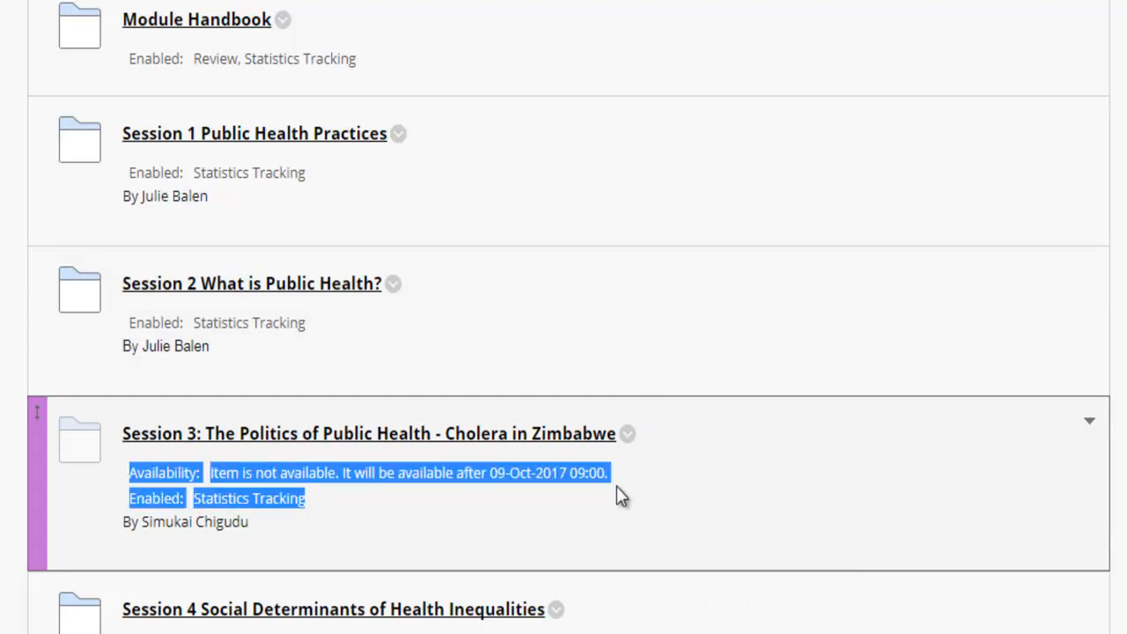
{"action": "left_click", "coordinate": [467, 473]}
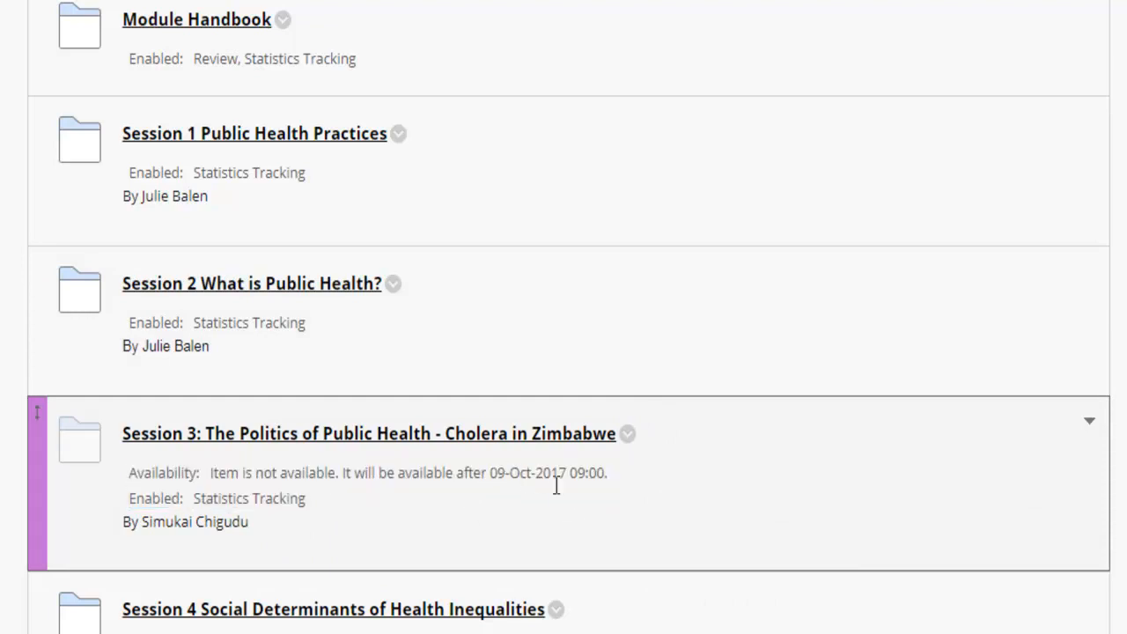
{"action": "left_click", "coordinate": [628, 434]}
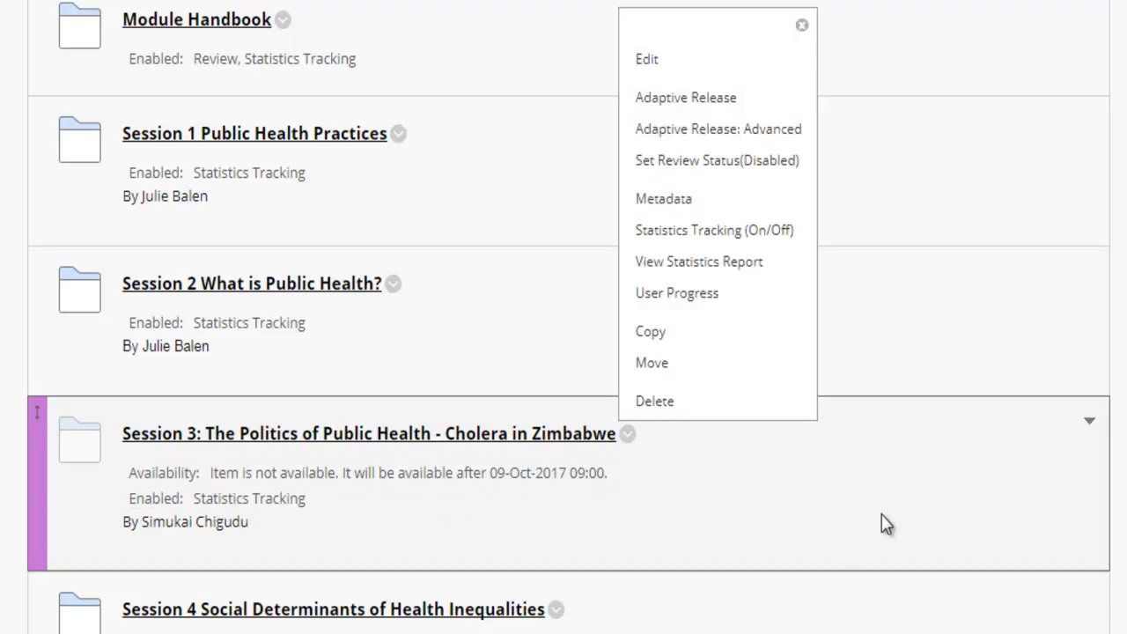
{"action": "left_click", "coordinate": [804, 28]}
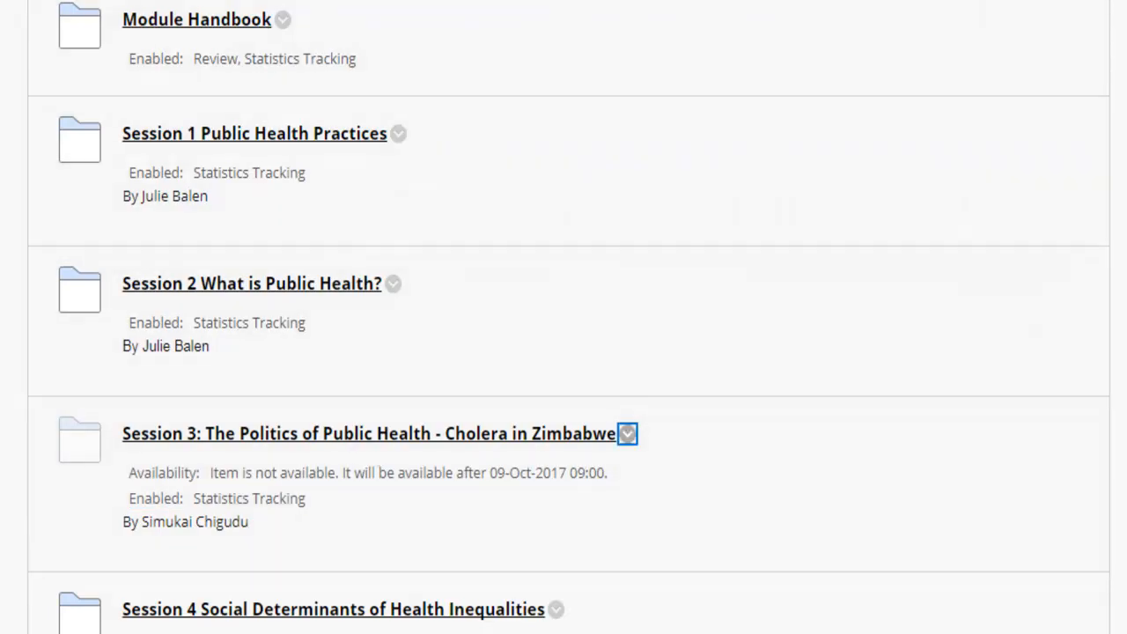
{"action": "scroll", "coordinate": [563, 317], "scroll_direction": "down", "scroll_amount": 15}
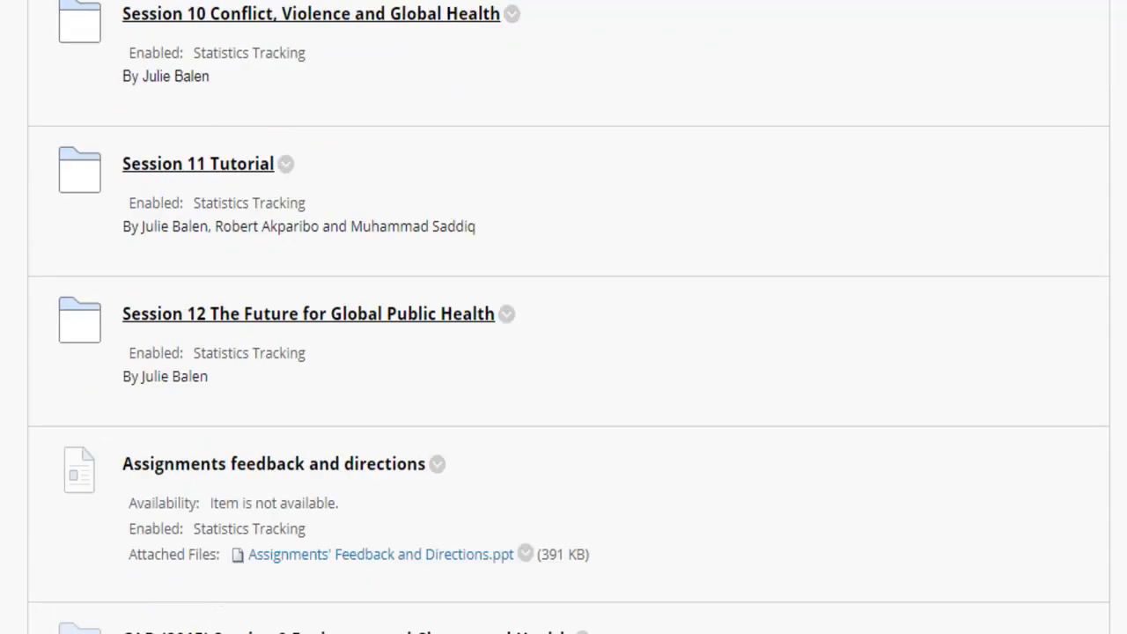
{"action": "scroll", "coordinate": [563, 317], "scroll_direction": "up", "scroll_amount": 2}
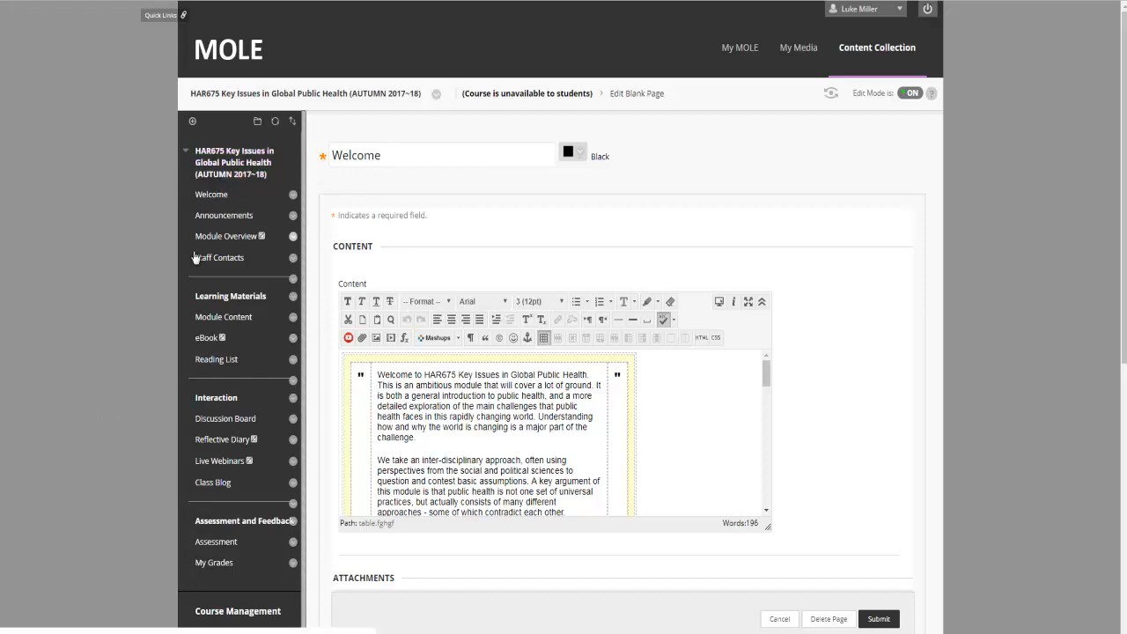
Step: Open the HAR675.A.178373 course collection under Control Panel's Content Collection
{"action": "scroll", "coordinate": [138, 482], "scroll_direction": "down", "scroll_amount": 4}
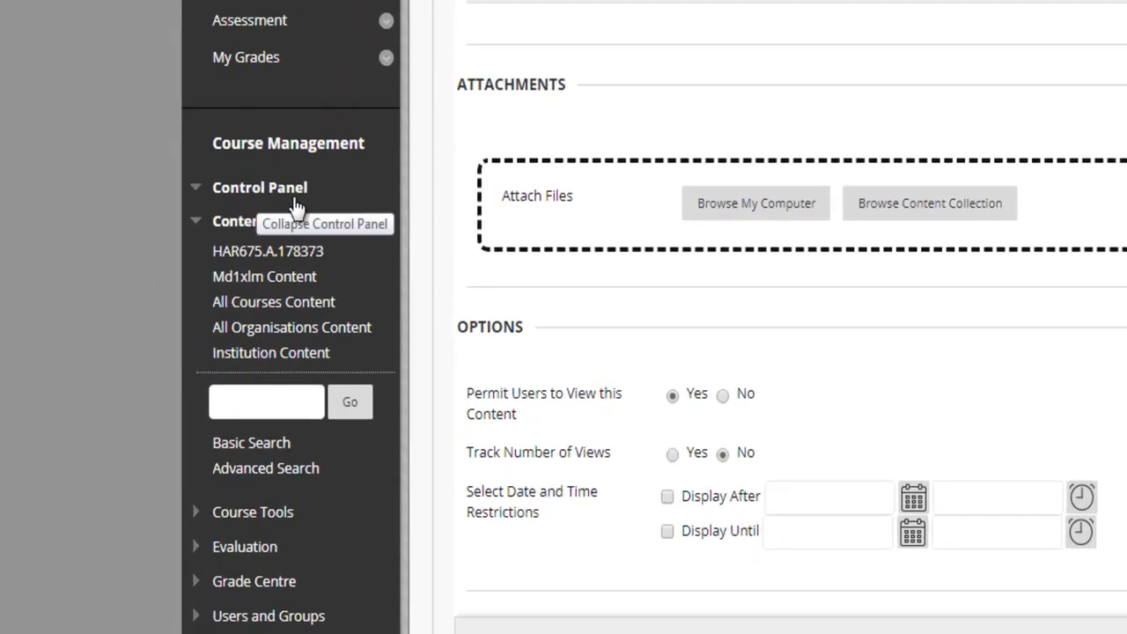
{"action": "left_click", "coordinate": [196, 224]}
{"action": "left_click", "coordinate": [196, 226]}
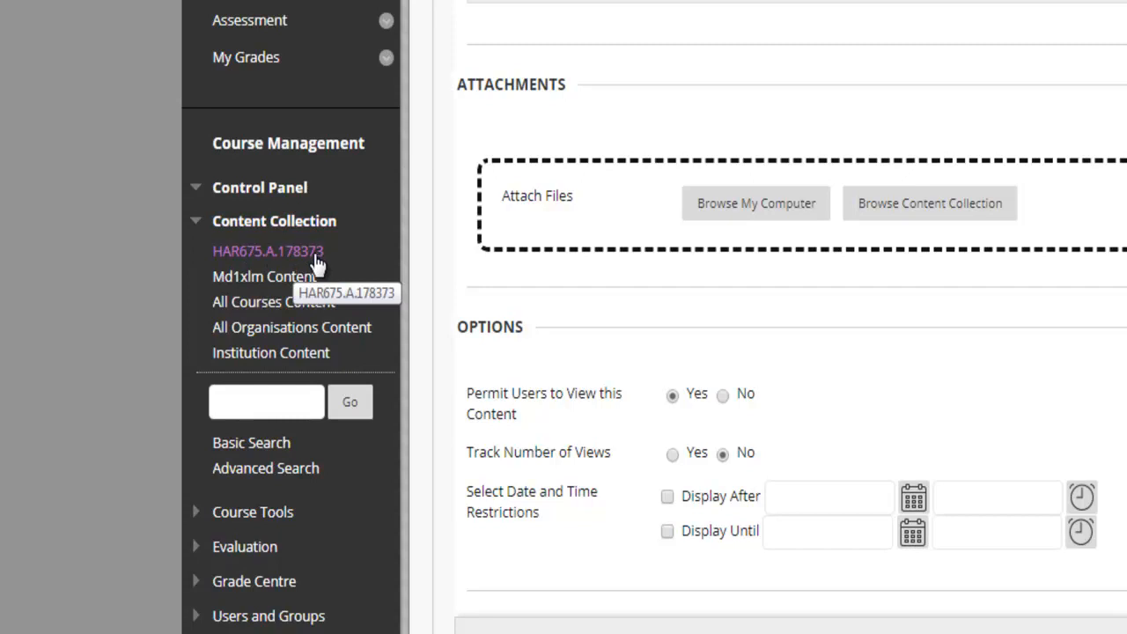
{"action": "left_click", "coordinate": [316, 260]}
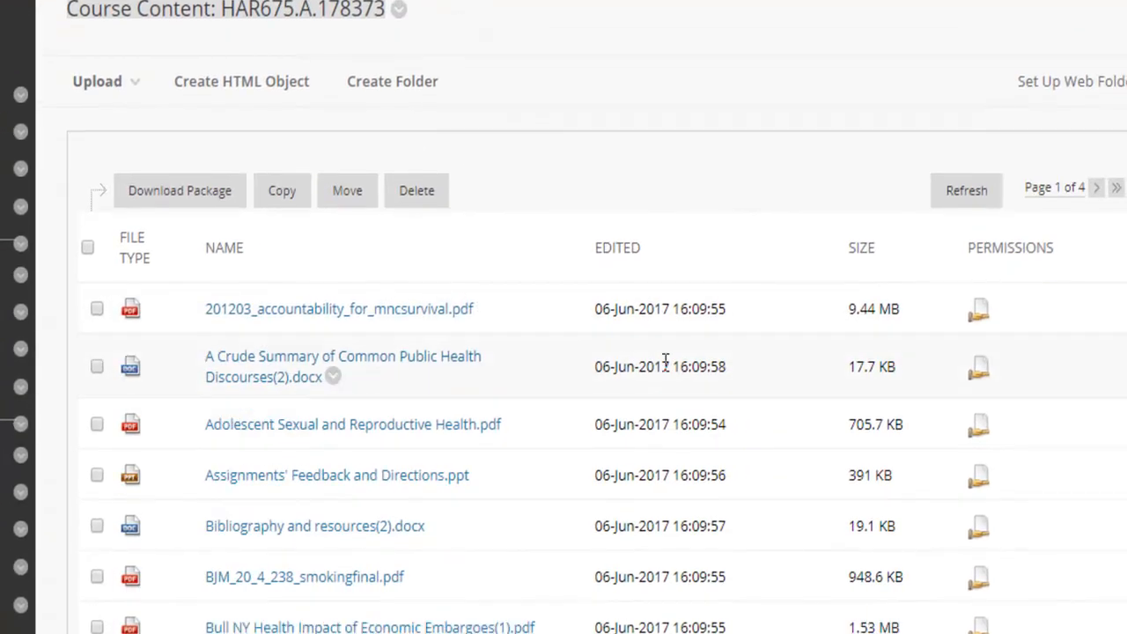
{"action": "scroll", "coordinate": [485, 362], "scroll_direction": "down", "scroll_amount": 1}
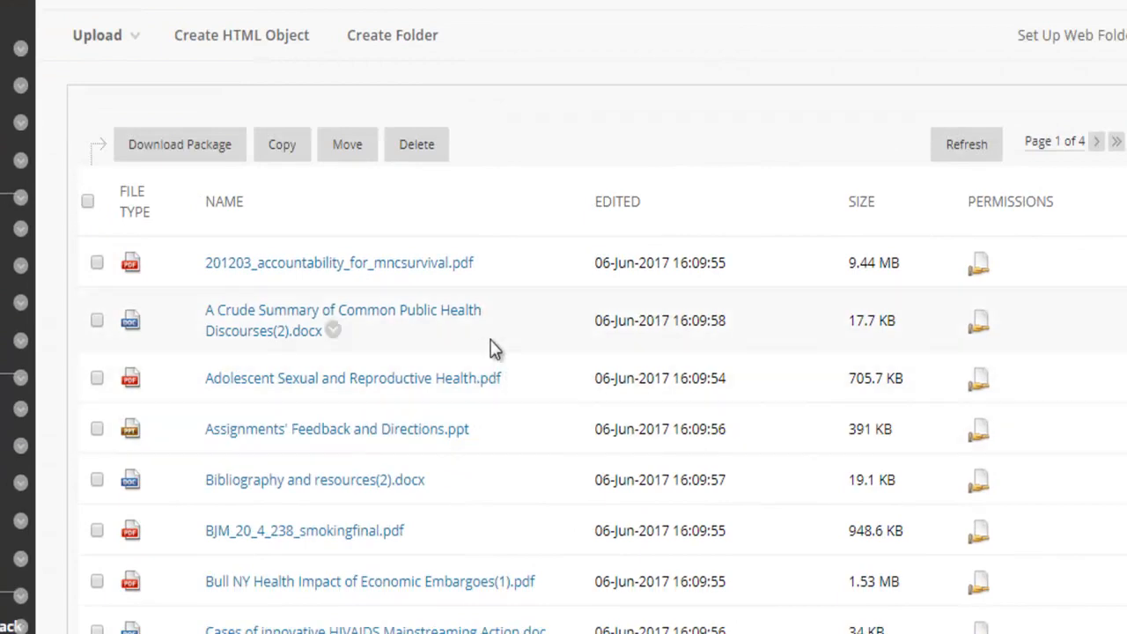
{"action": "scroll", "coordinate": [467, 379], "scroll_direction": "down", "scroll_amount": 10}
{"action": "scroll", "coordinate": [418, 220], "scroll_direction": "up", "scroll_amount": 10}
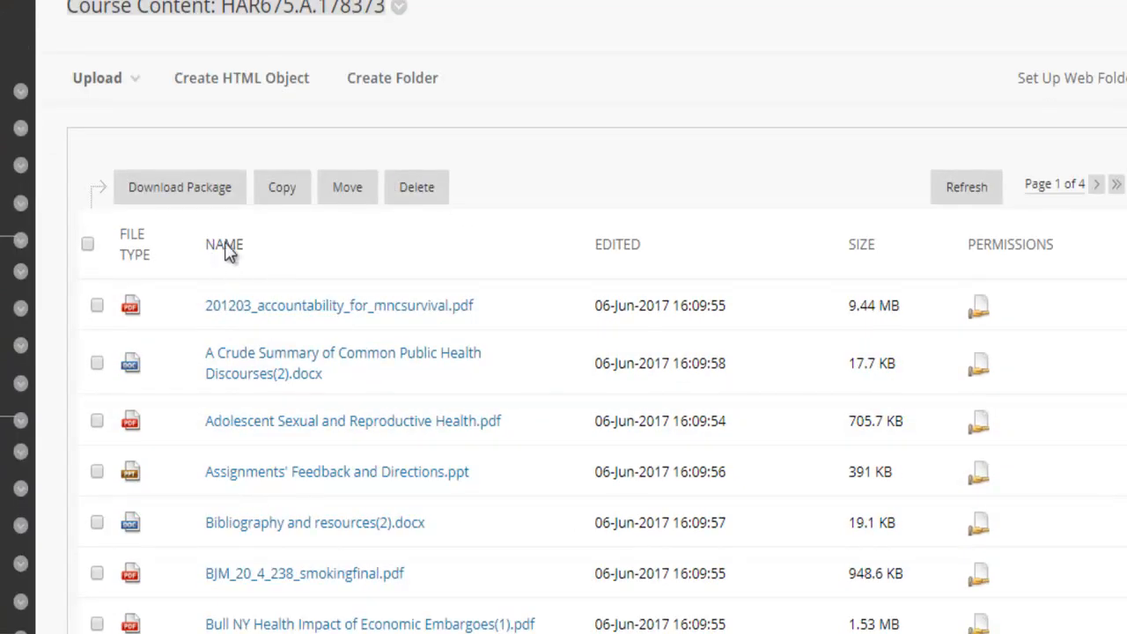
{"action": "scroll", "coordinate": [493, 352], "scroll_direction": "down", "scroll_amount": 10}
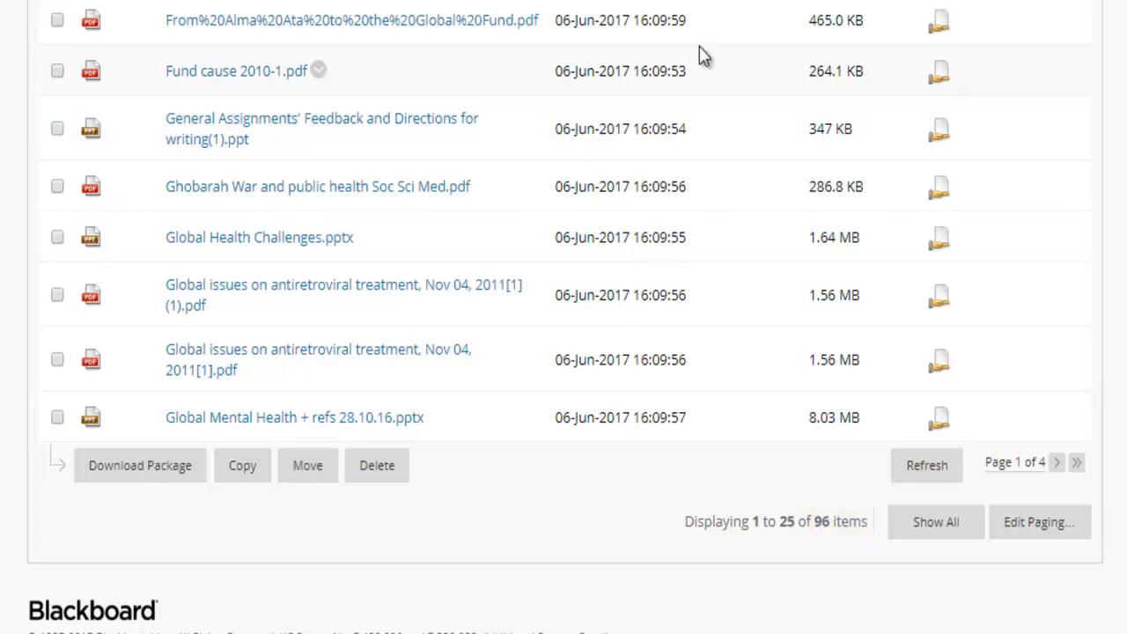
{"action": "scroll", "coordinate": [702, 56], "scroll_direction": "up", "scroll_amount": 10}
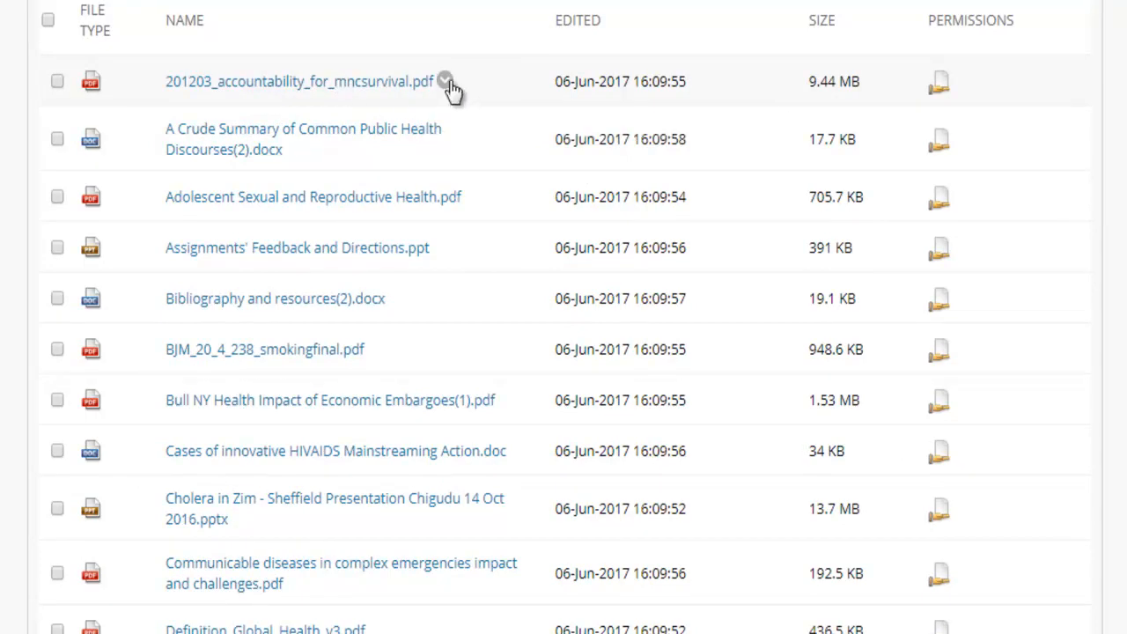
Step: Permit Anyone with Read access on 201203_accountability_for_mncsurvival.pdf, then return to the file list
{"action": "left_click", "coordinate": [948, 90]}
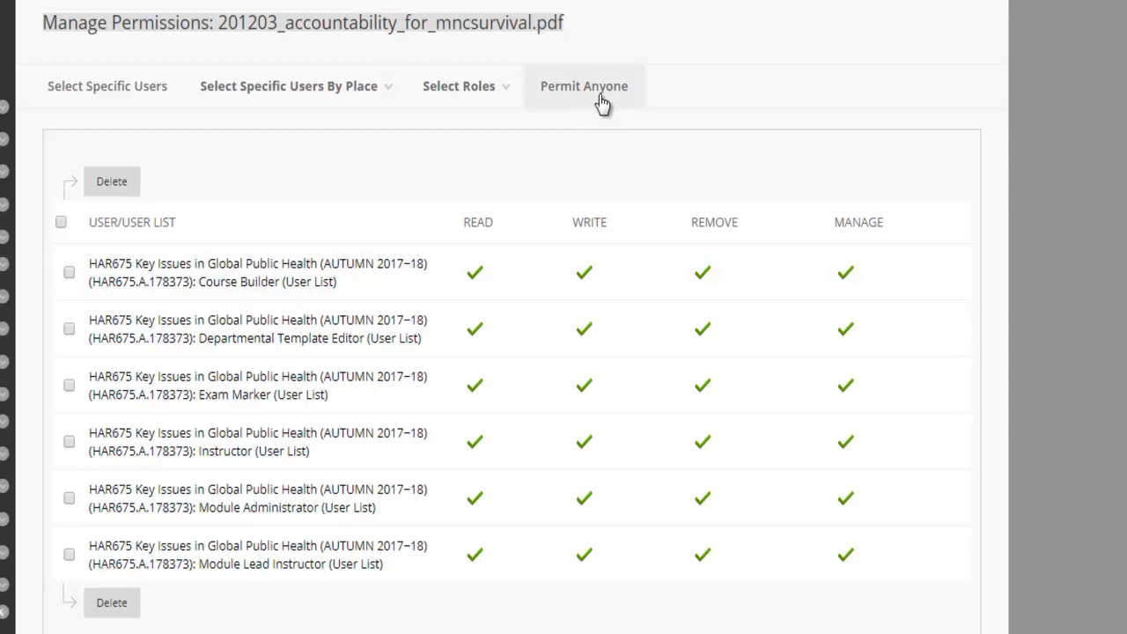
{"action": "left_click", "coordinate": [599, 101]}
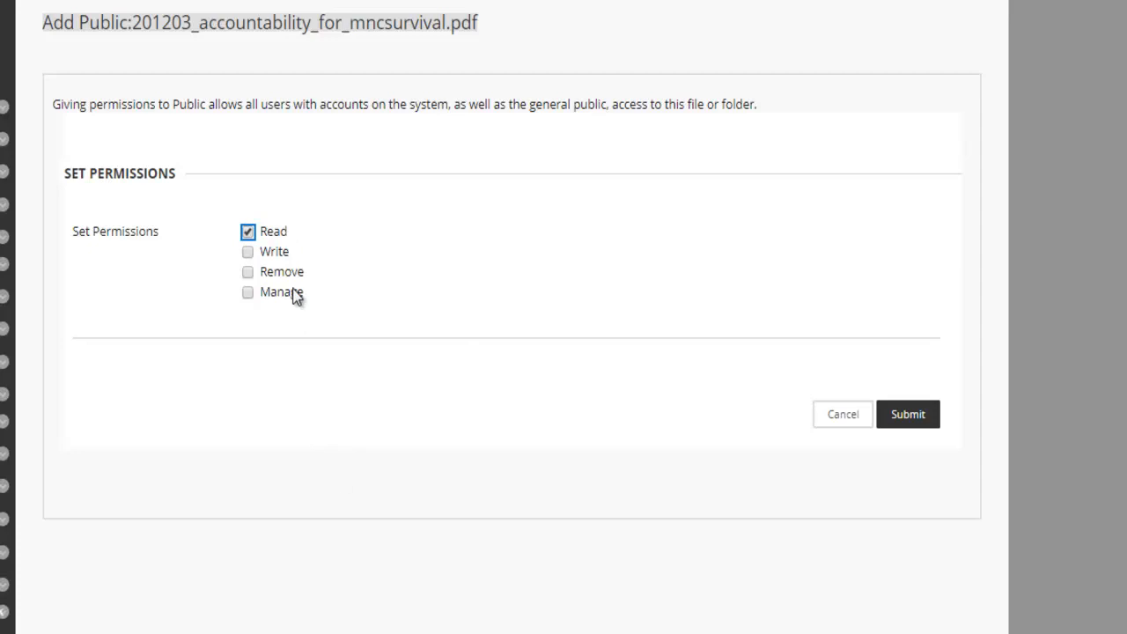
{"action": "left_click", "coordinate": [916, 427]}
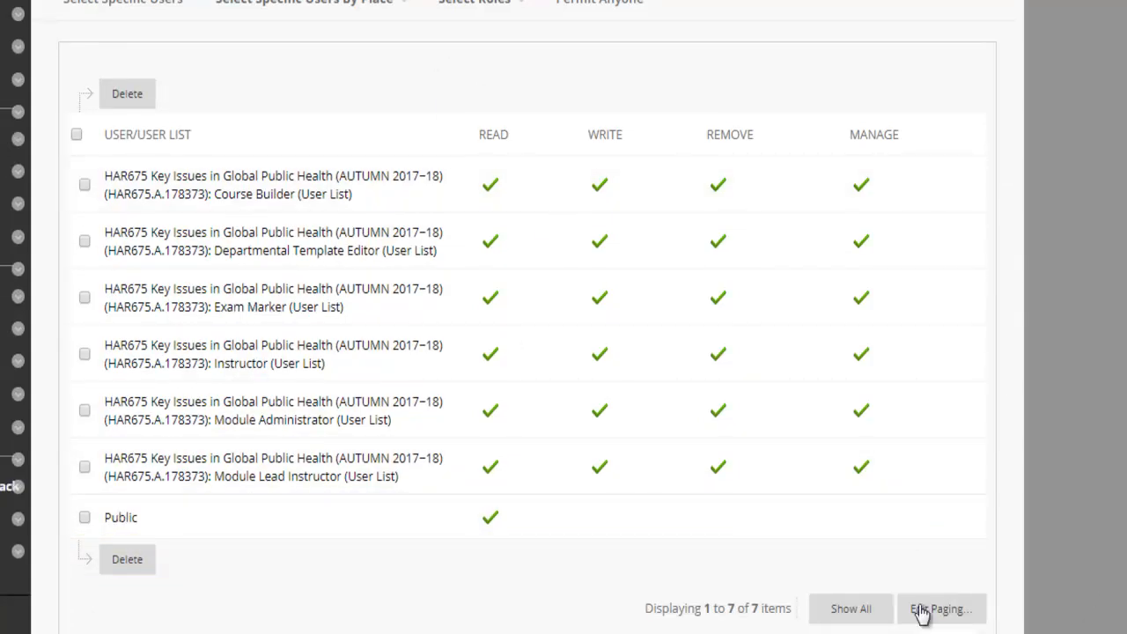
{"action": "left_click", "coordinate": [954, 619]}
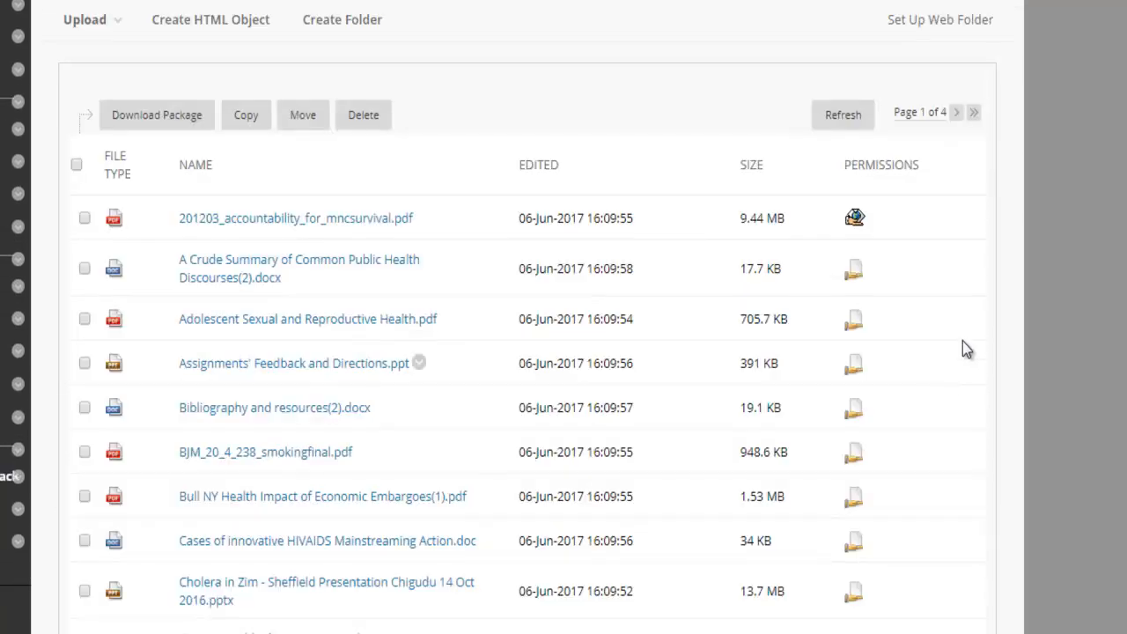
{"action": "scroll", "coordinate": [889, 238], "scroll_direction": "down", "scroll_amount": 1}
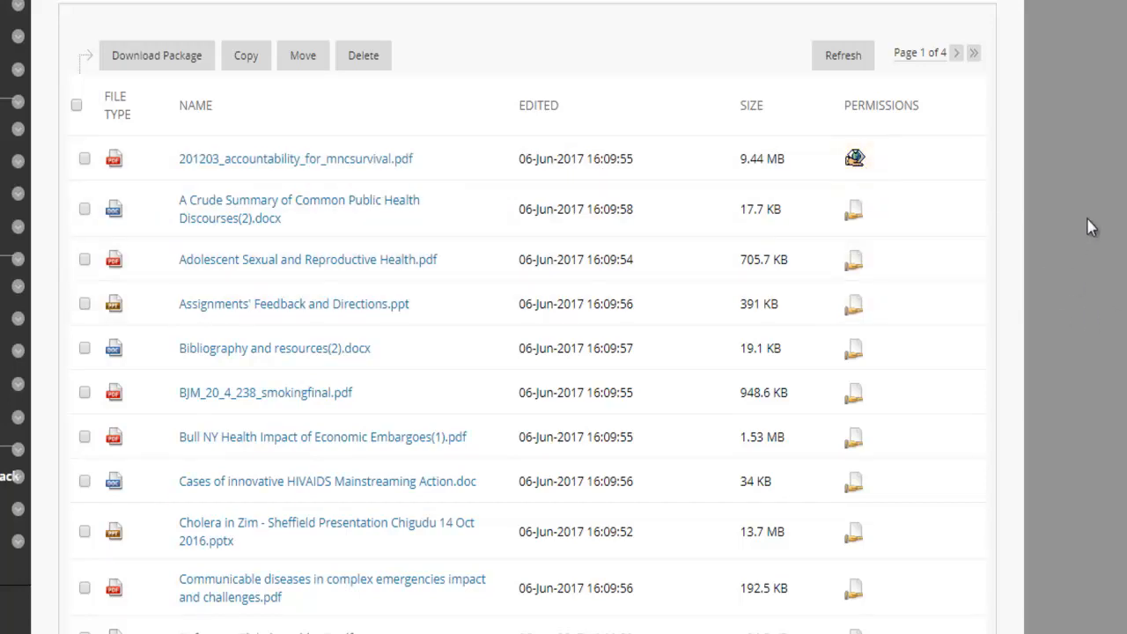
{"action": "scroll", "coordinate": [618, 245], "scroll_direction": "down", "scroll_amount": 1}
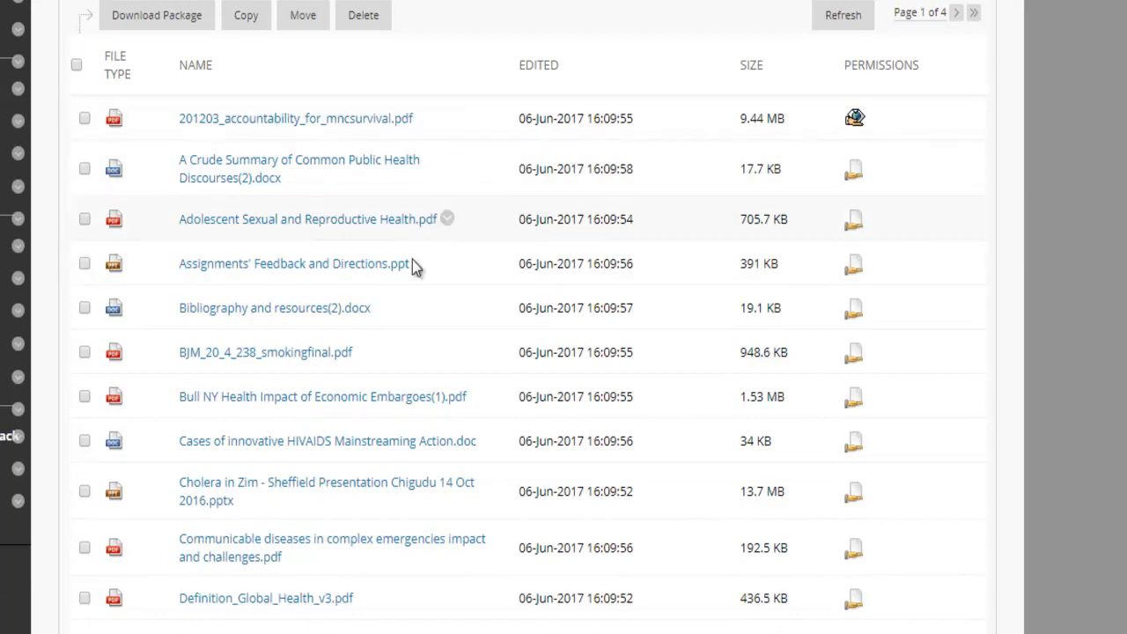